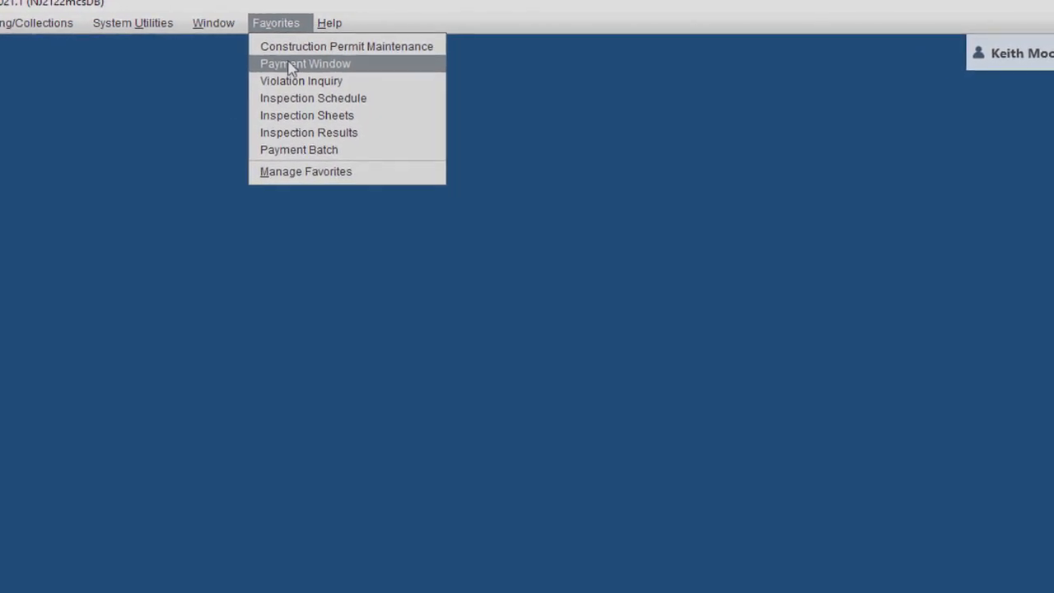
- Open the Payment Window from the favorites, and bring up the Manage Favorites list
left_click(294, 64)
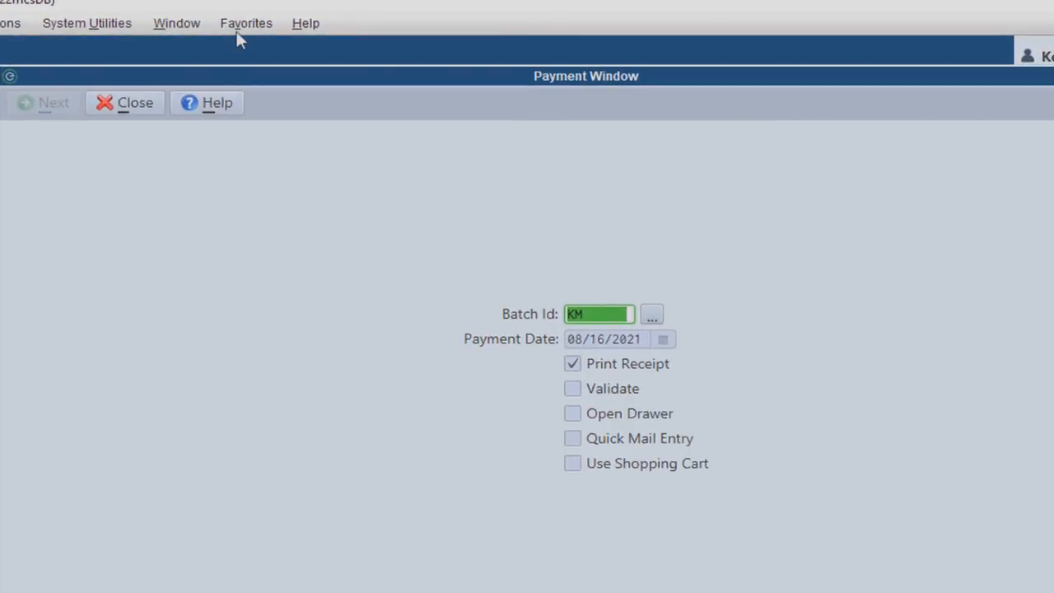
left_click(254, 25)
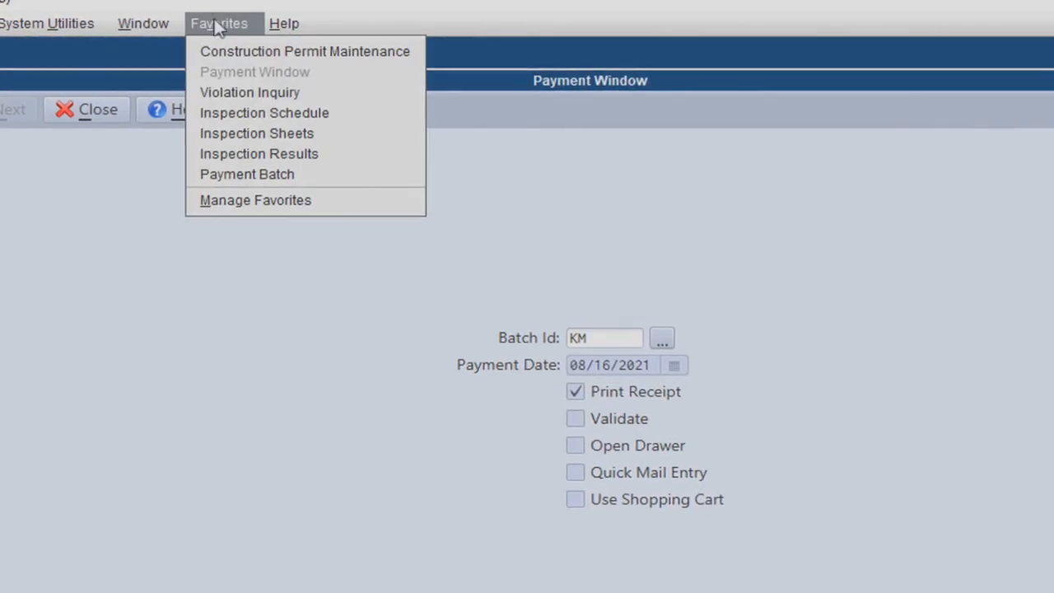
left_click(256, 200)
left_click_drag(337, 223, 170, 90)
left_click(856, 181)
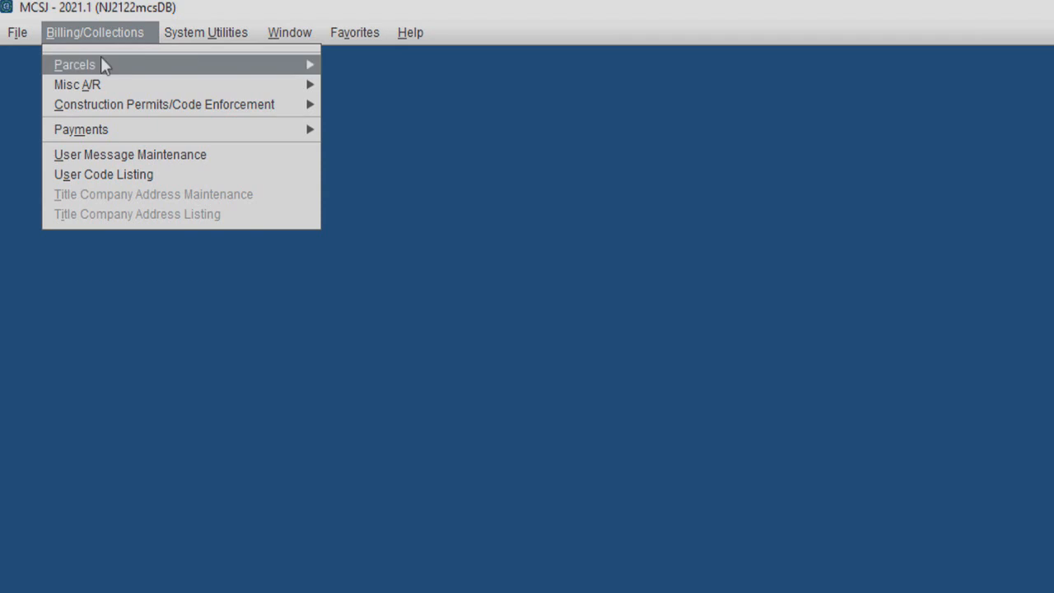
- Close the Manage Favorites list and the Payment Window
mouse_move(134, 70)
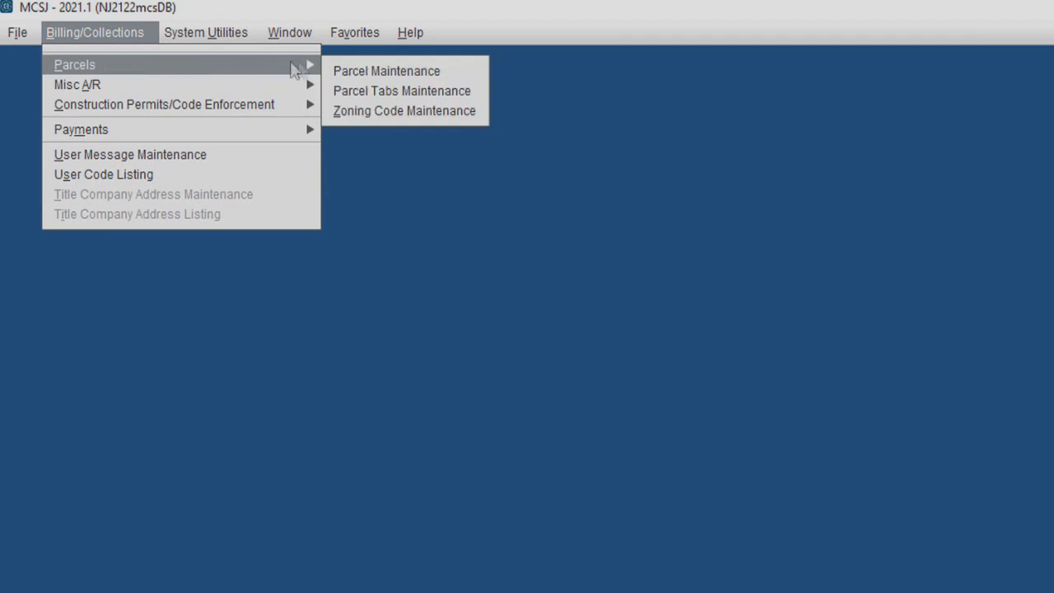
left_click(354, 74)
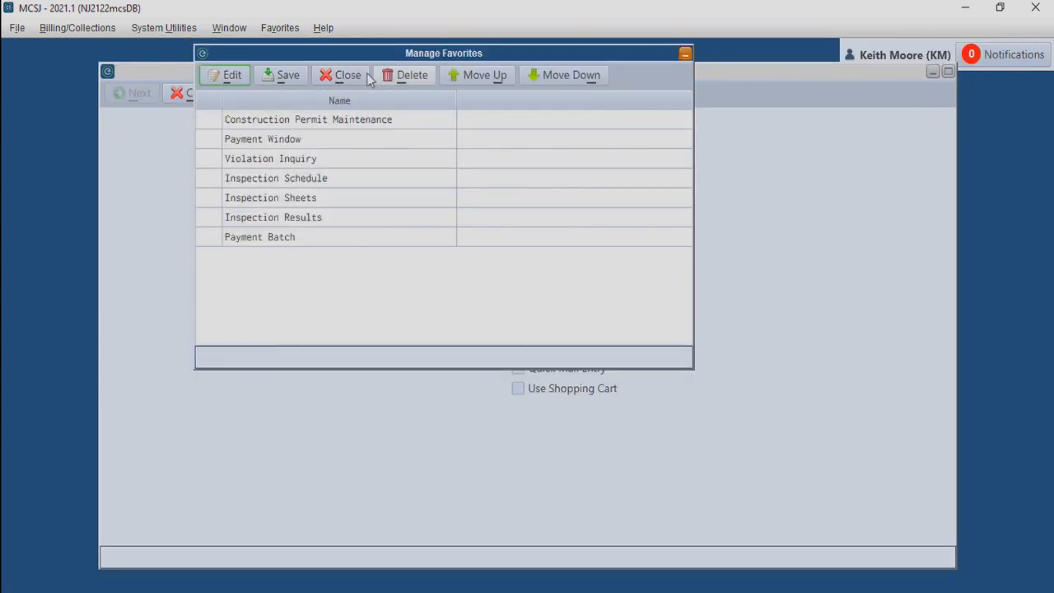
left_click(362, 77)
left_click(198, 94)
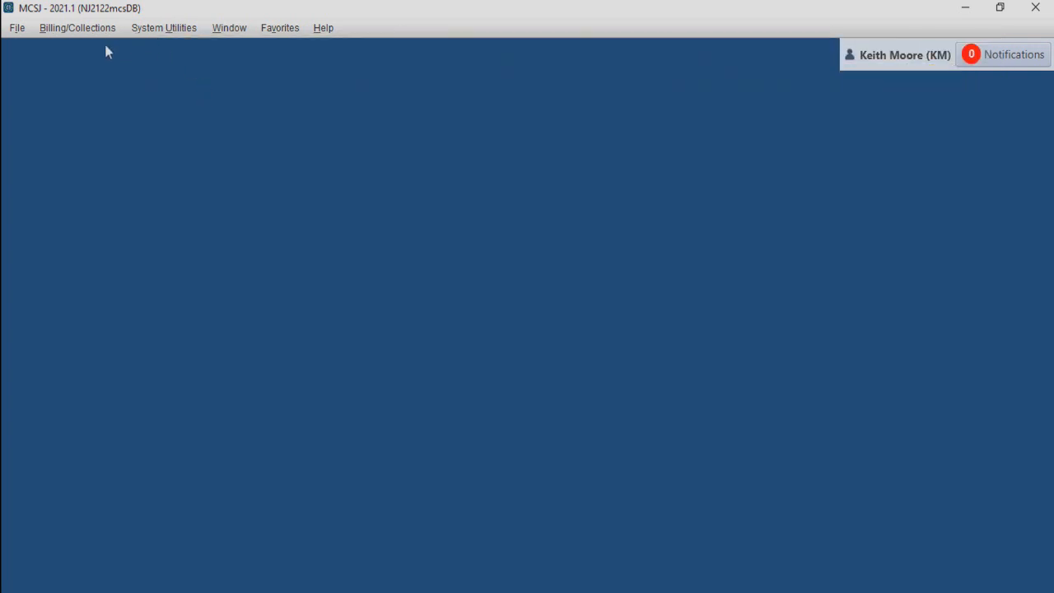
- Open Parcel Maintenance from the billing and collections functions
left_click(83, 33)
mouse_move(84, 54)
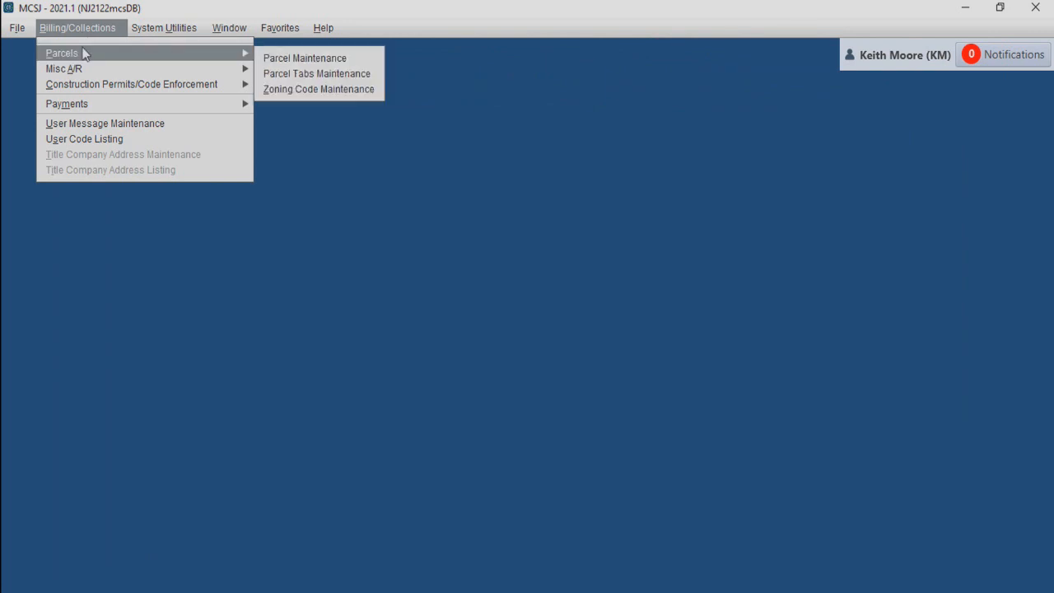
left_click(280, 62)
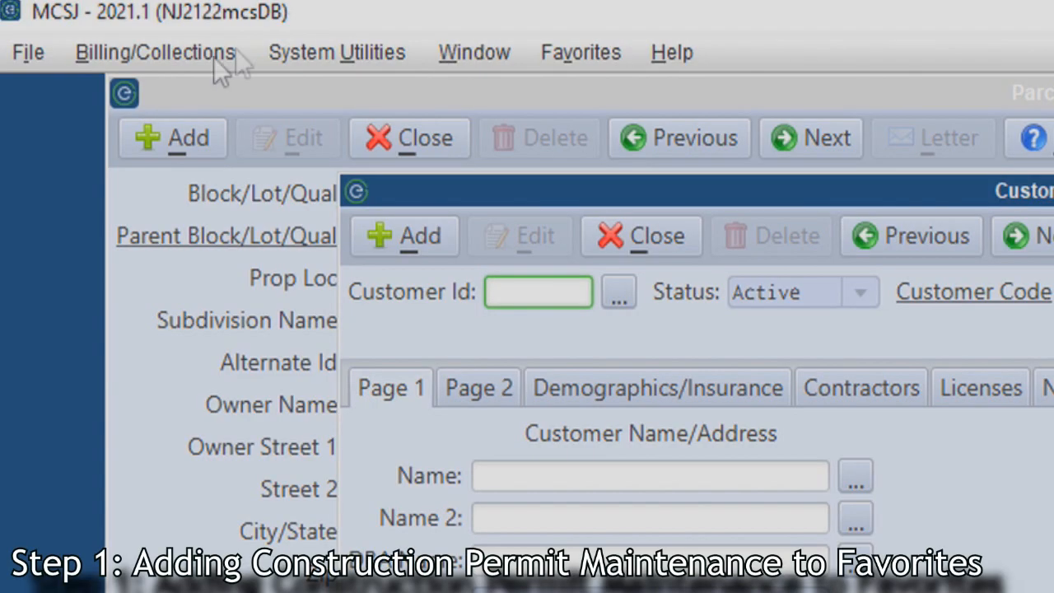
- Open Construction Permit Maintenance and add it to the favorites
left_click(207, 57)
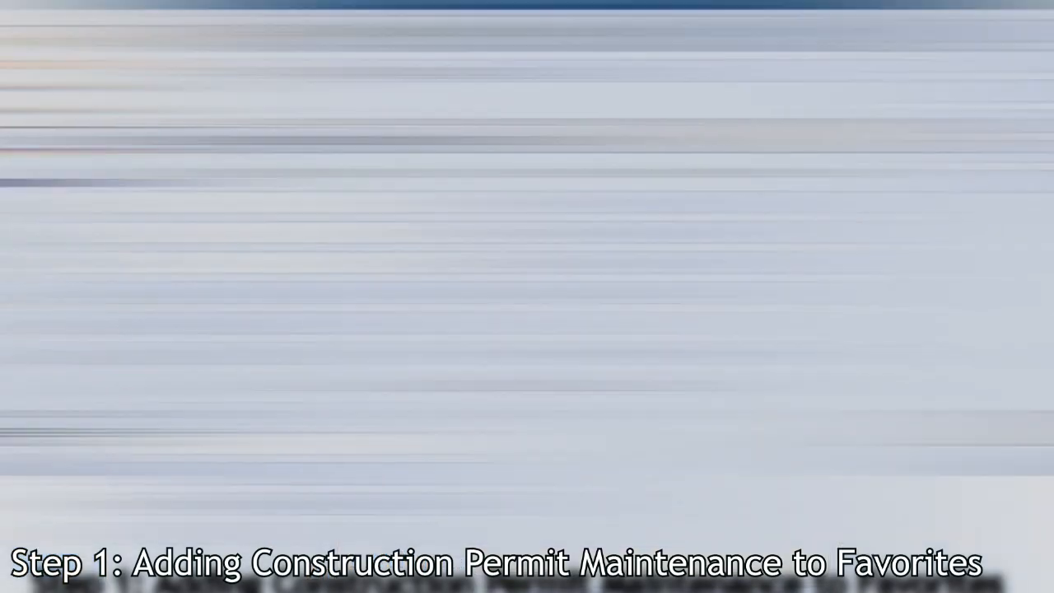
mouse_move(317, 173)
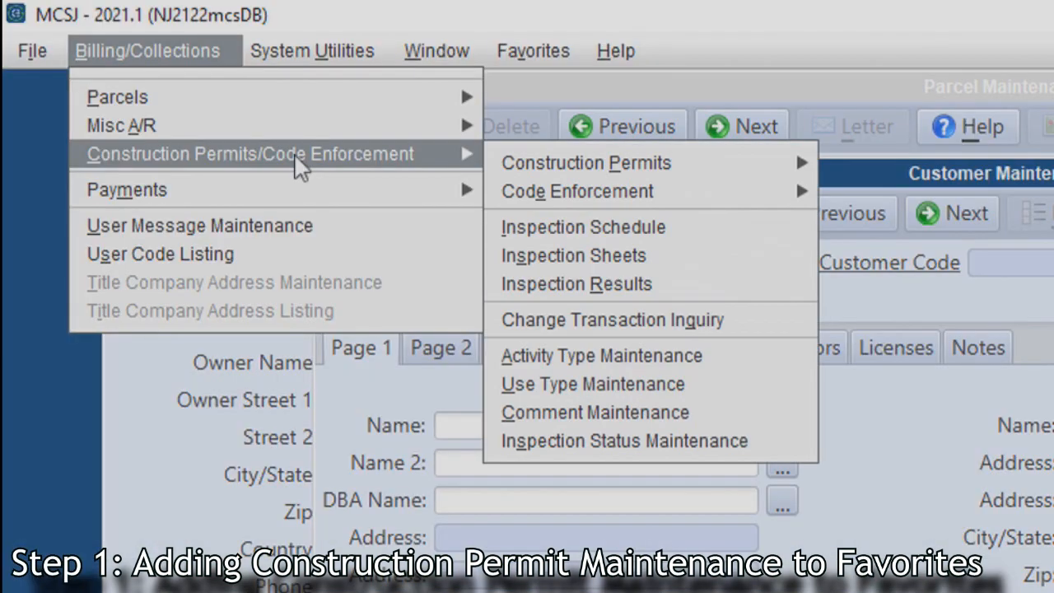
mouse_move(572, 168)
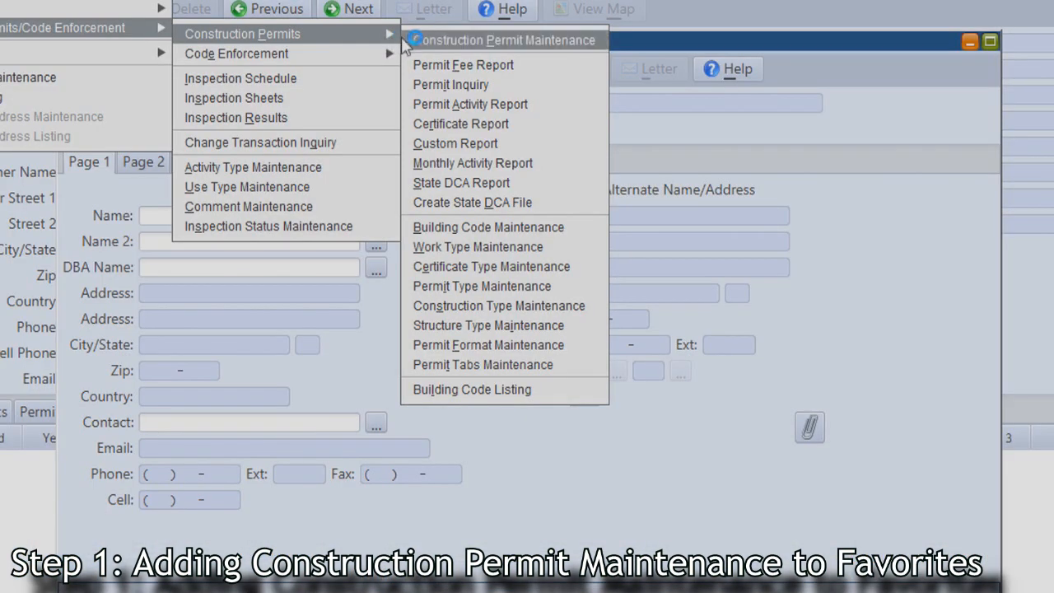
left_click(436, 41)
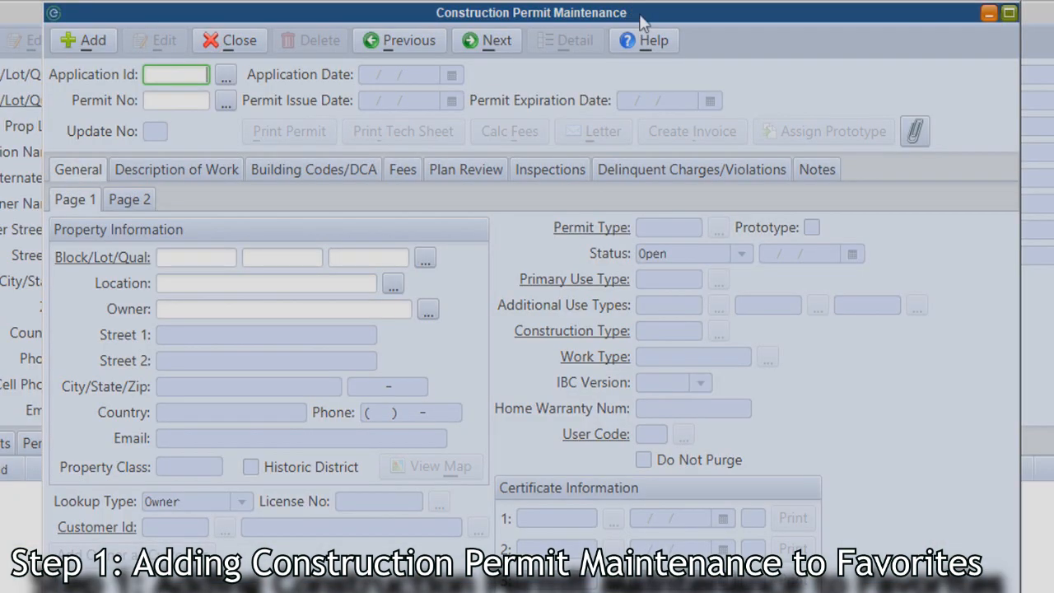
right_click(643, 22)
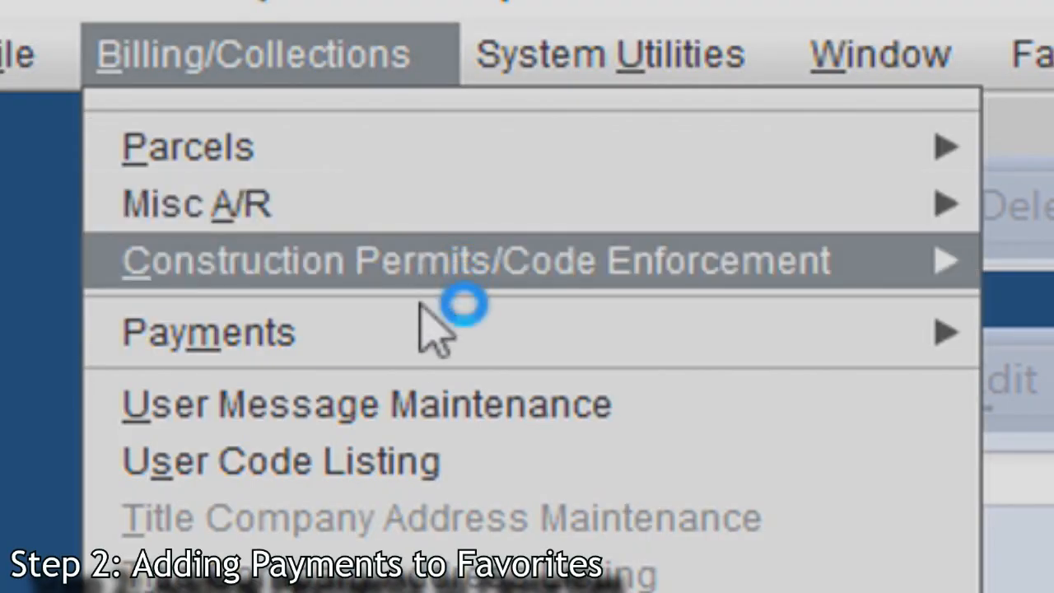
mouse_move(419, 343)
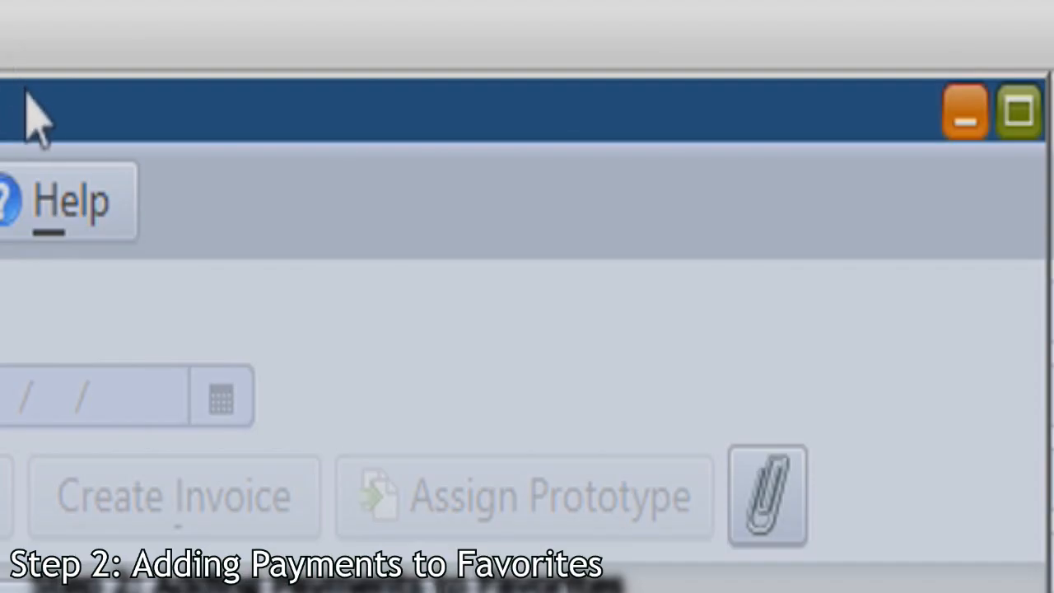
right_click(33, 117)
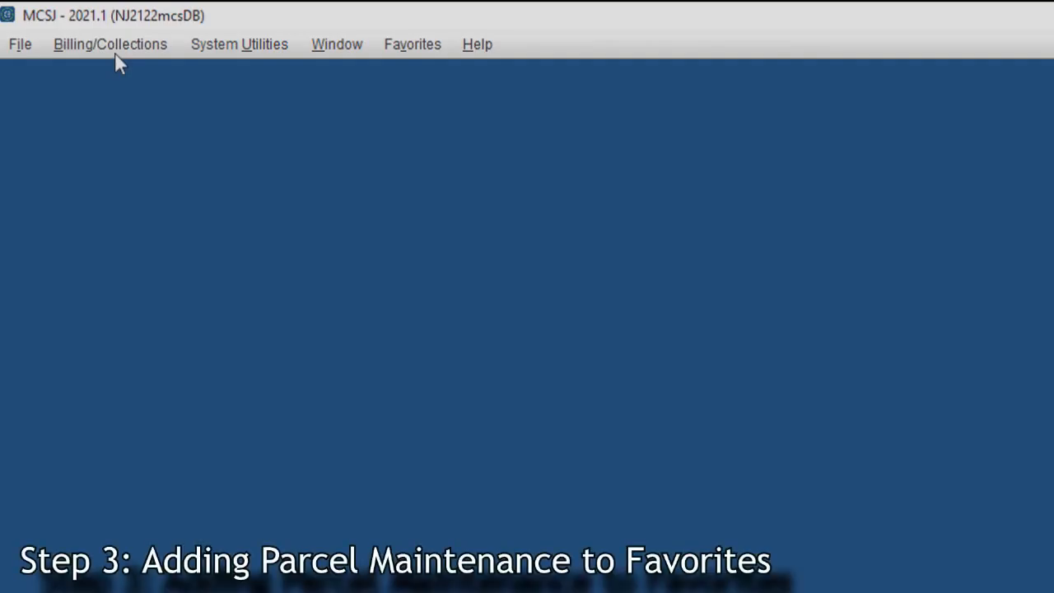
- Open Parcel Maintenance and add it to the favorites
left_click(115, 47)
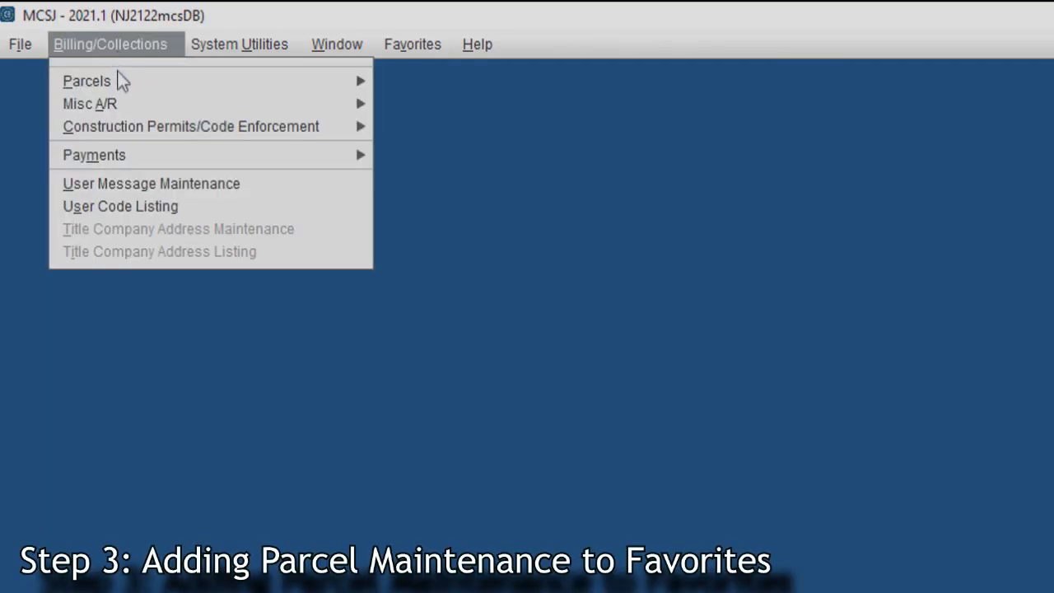
mouse_move(118, 73)
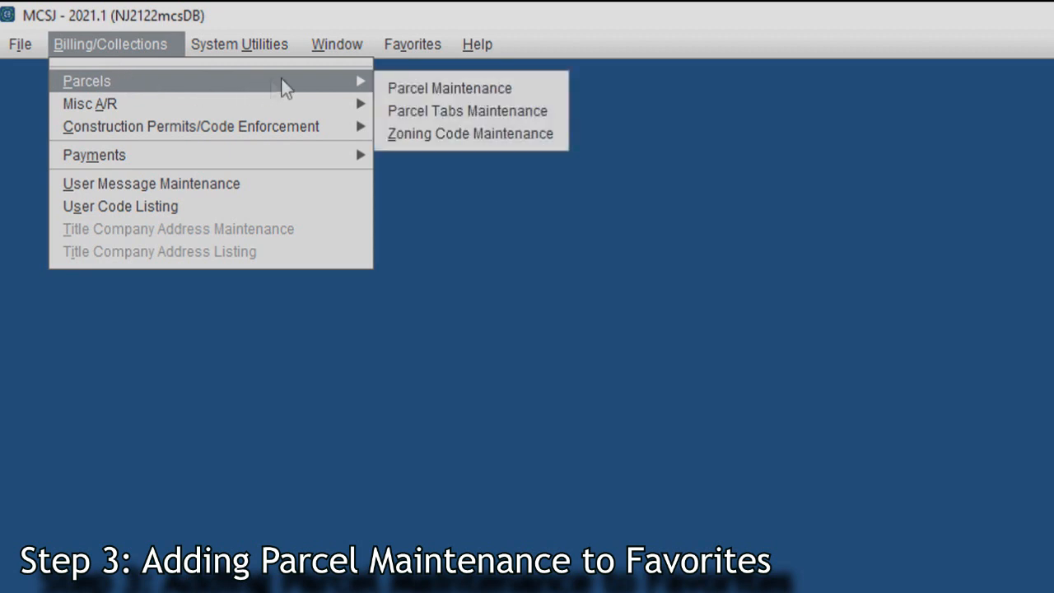
left_click(390, 88)
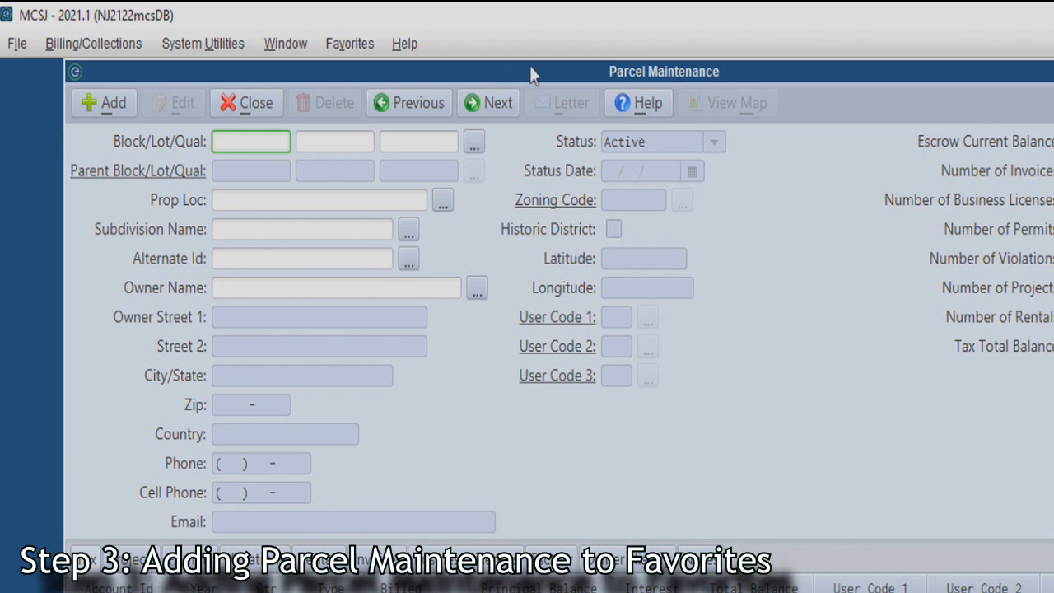
right_click(562, 77)
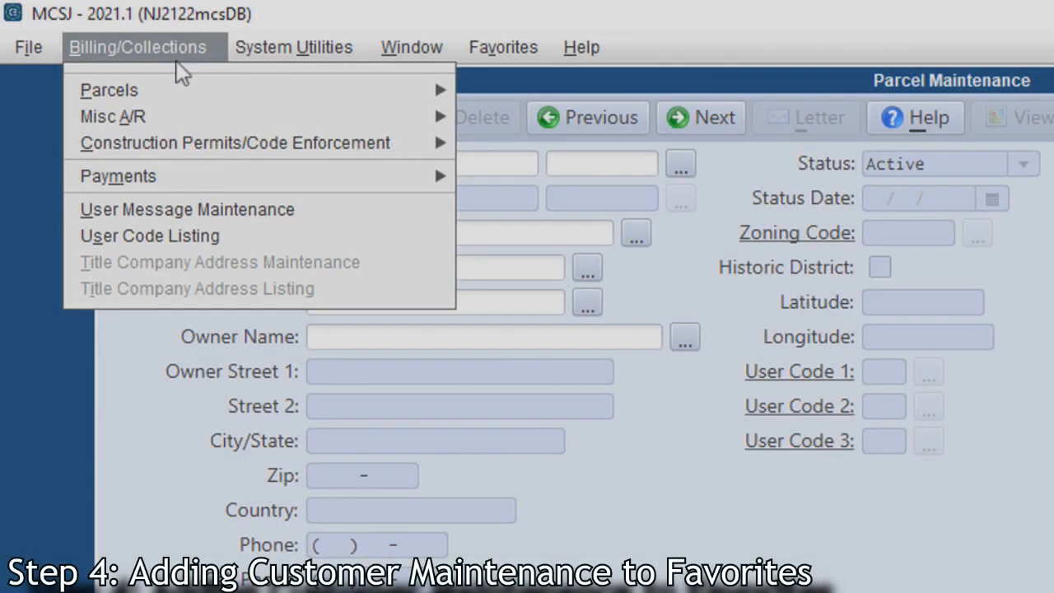
- Open Customer Maintenance from the Misc A/R customer functions and add it to the favorites
mouse_move(181, 102)
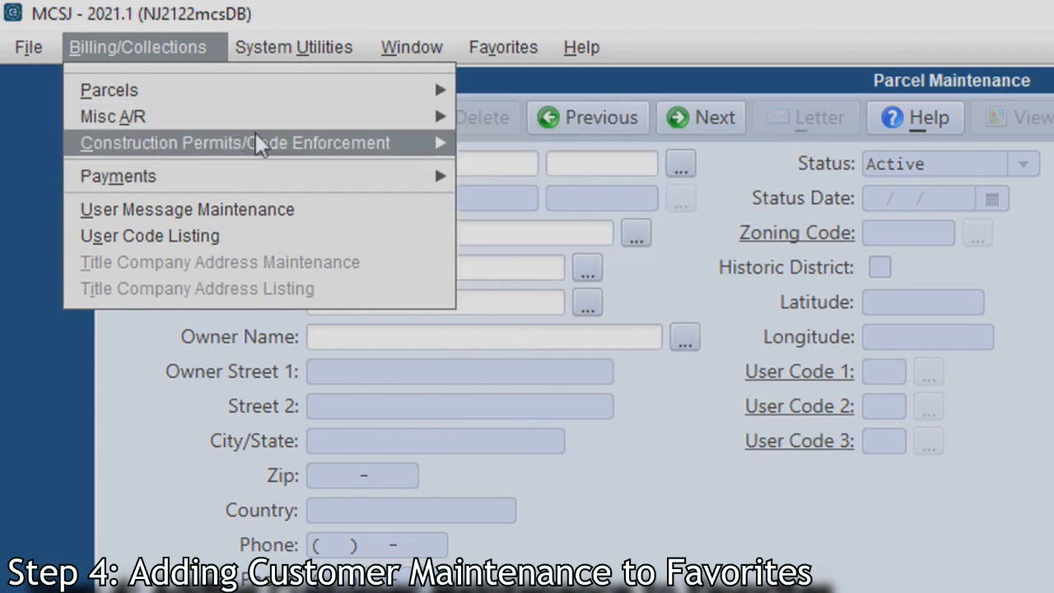
mouse_move(415, 90)
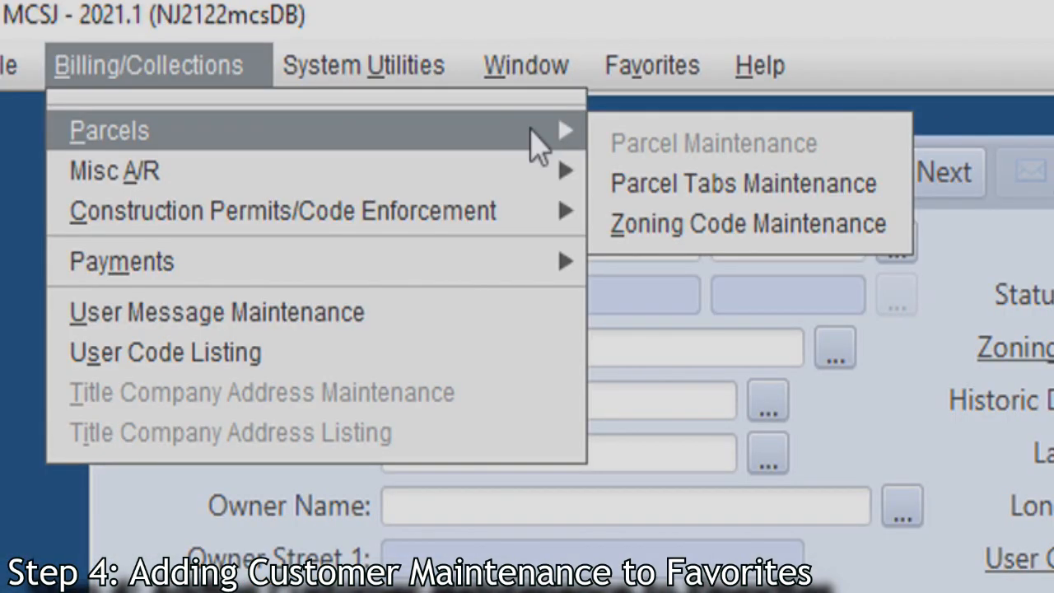
mouse_move(535, 170)
mouse_move(813, 236)
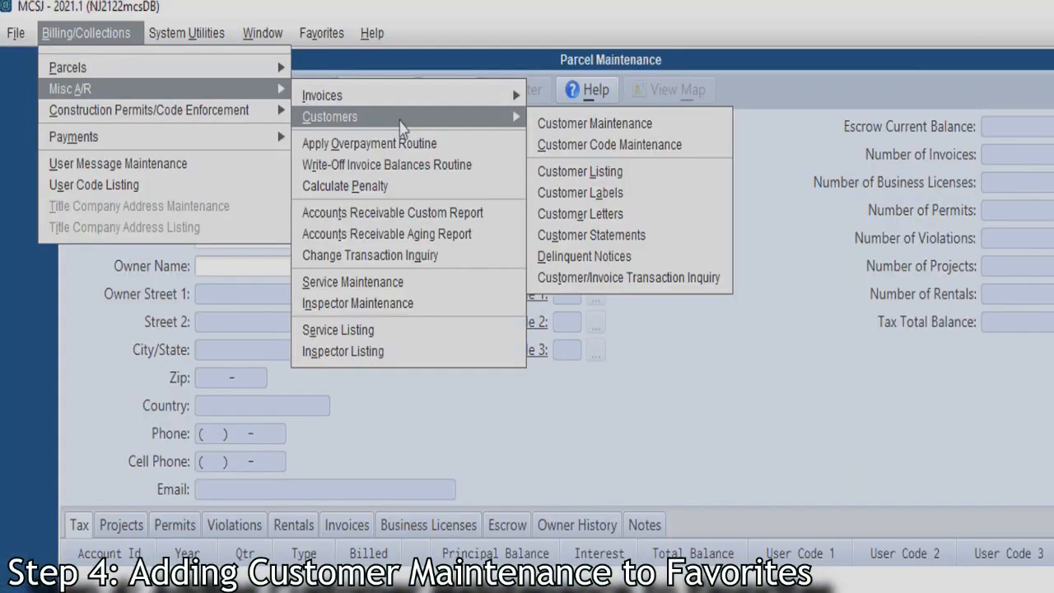
left_click(568, 124)
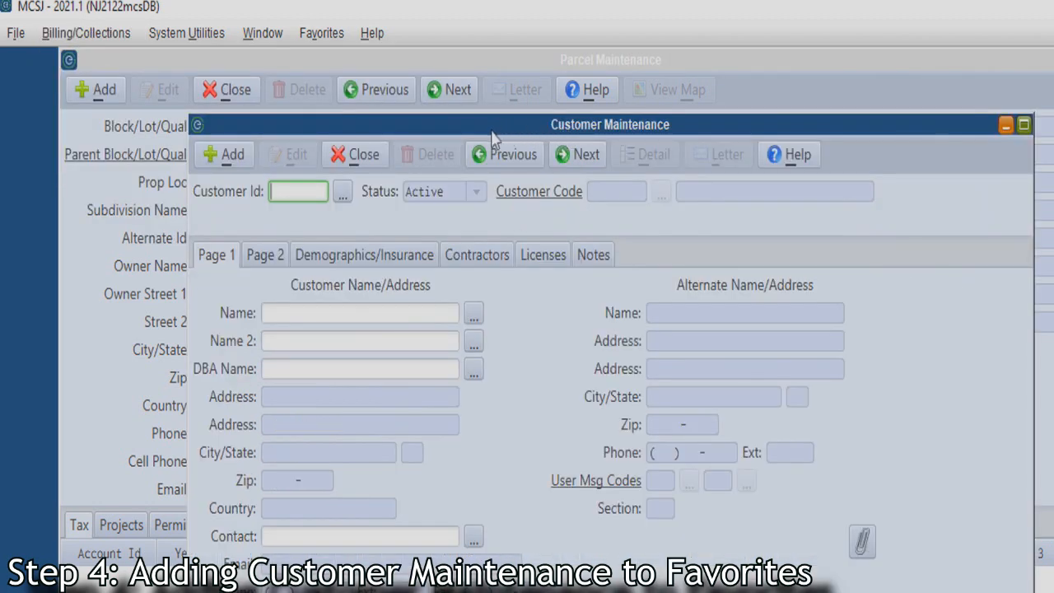
right_click(492, 132)
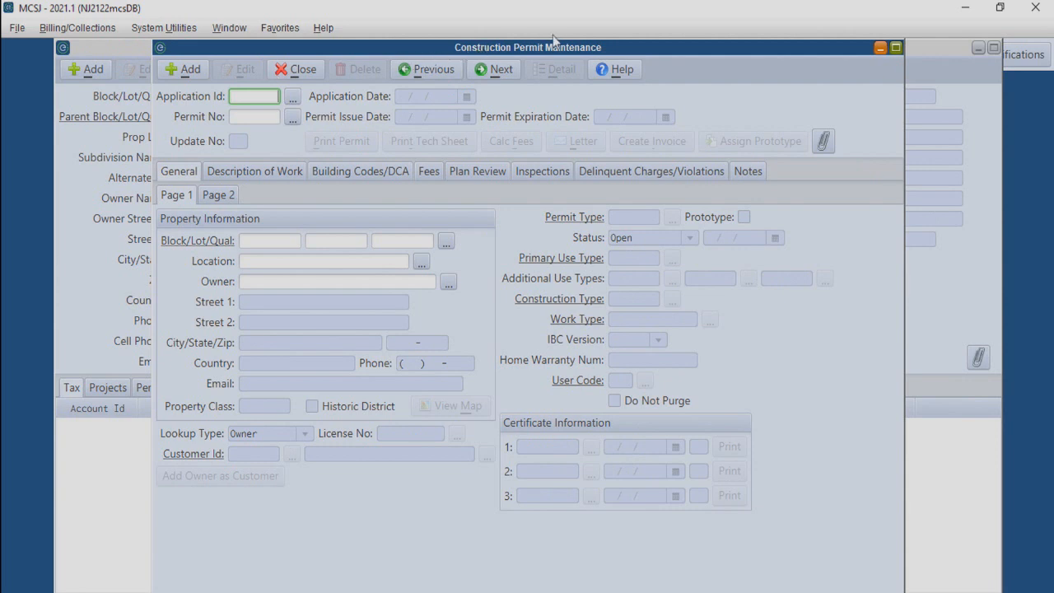
- Add the already open Construction Permit Maintenance window to the favorites
right_click(612, 55)
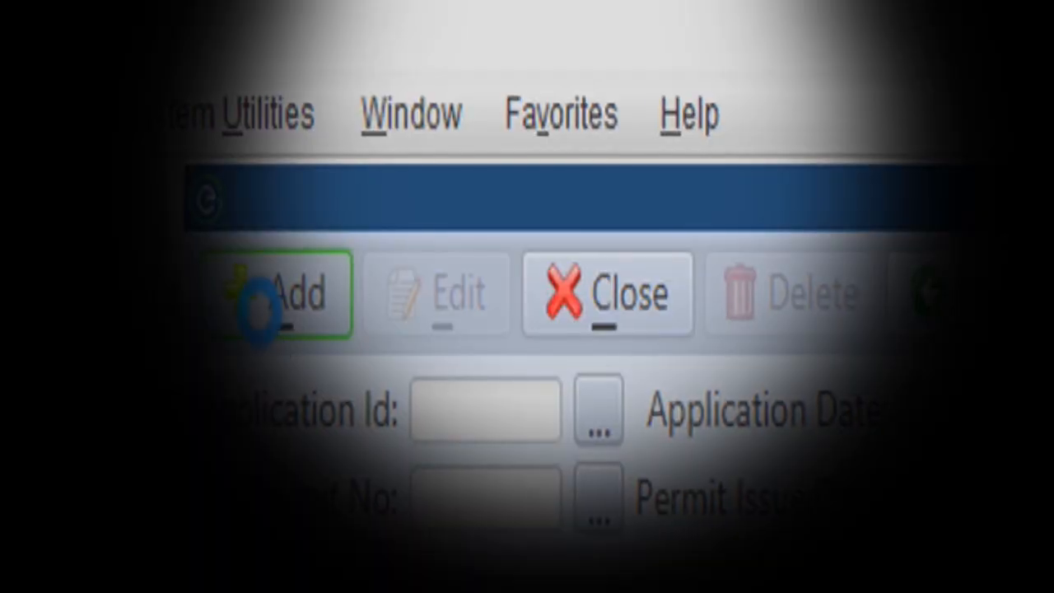
left_click(215, 85)
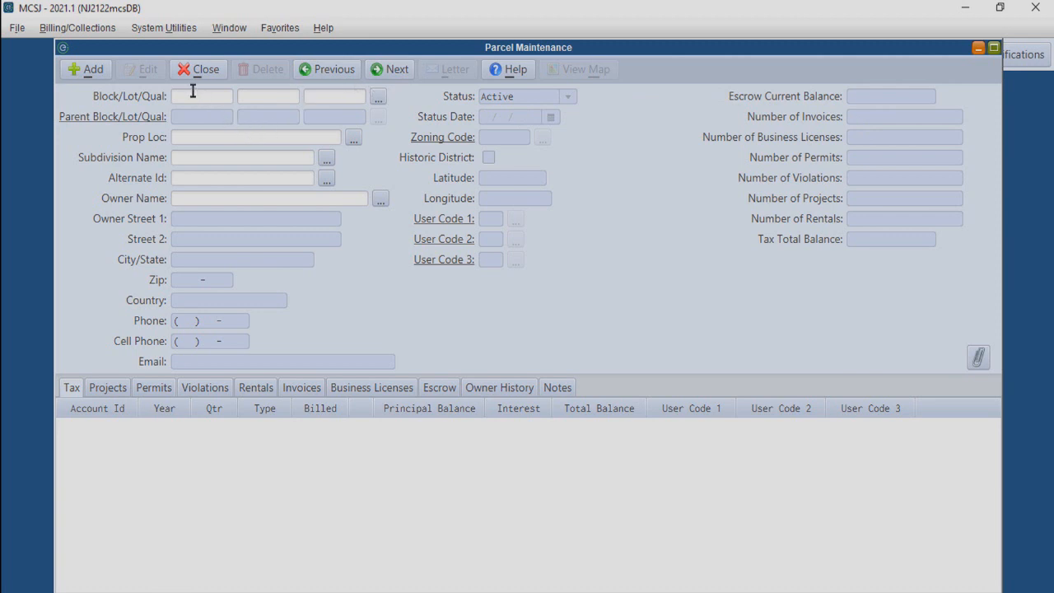
- Add a parcel with ID 99, 99, FAKE, fill in the property location and the owner's name, city, zip and phone, and save the record
left_click(89, 71)
left_click(511, 397)
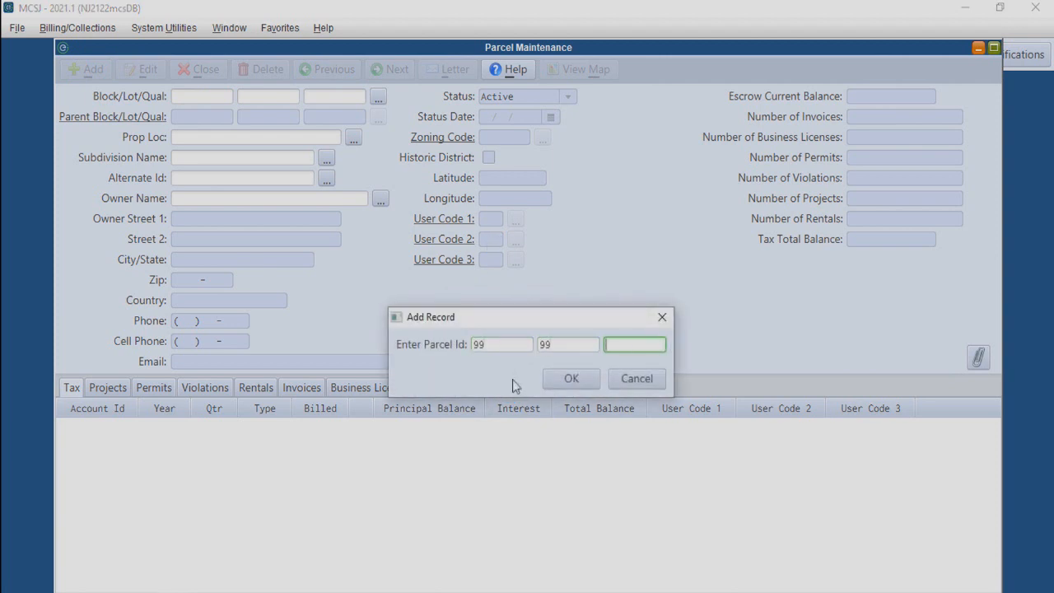
left_click(557, 380)
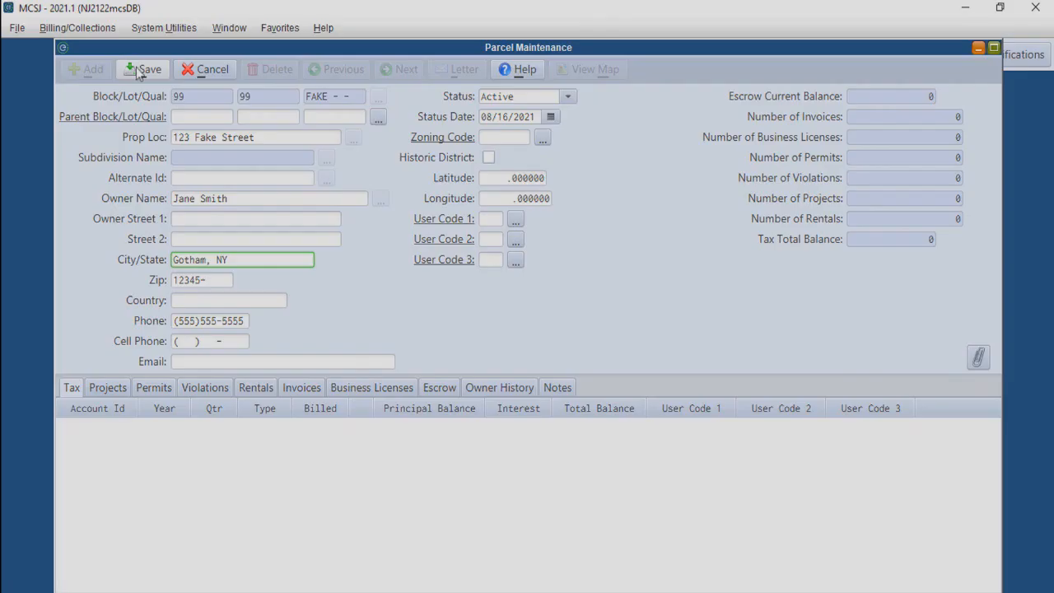
left_click(138, 68)
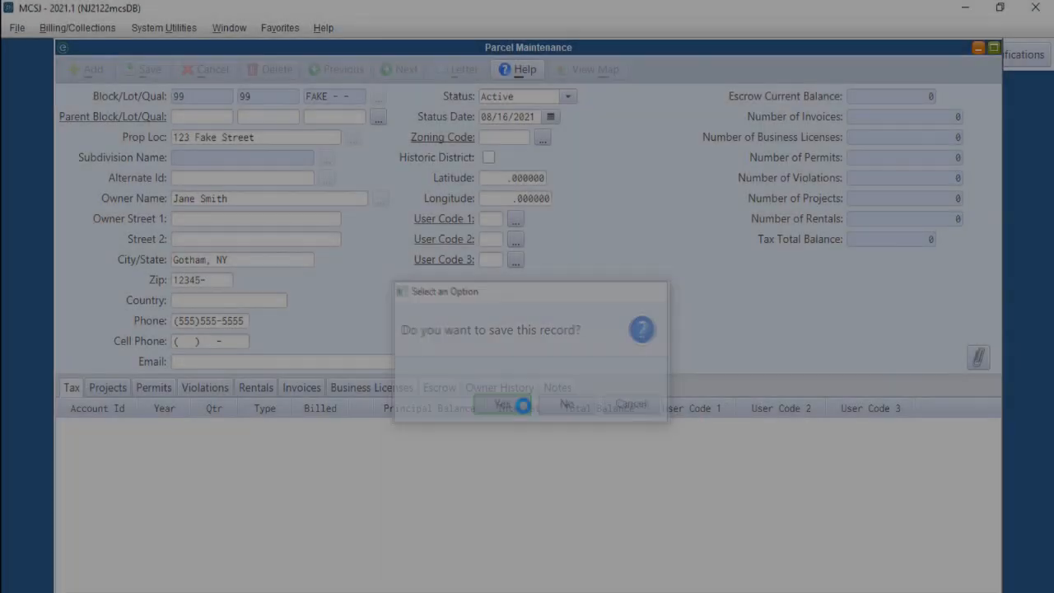
left_click(517, 401)
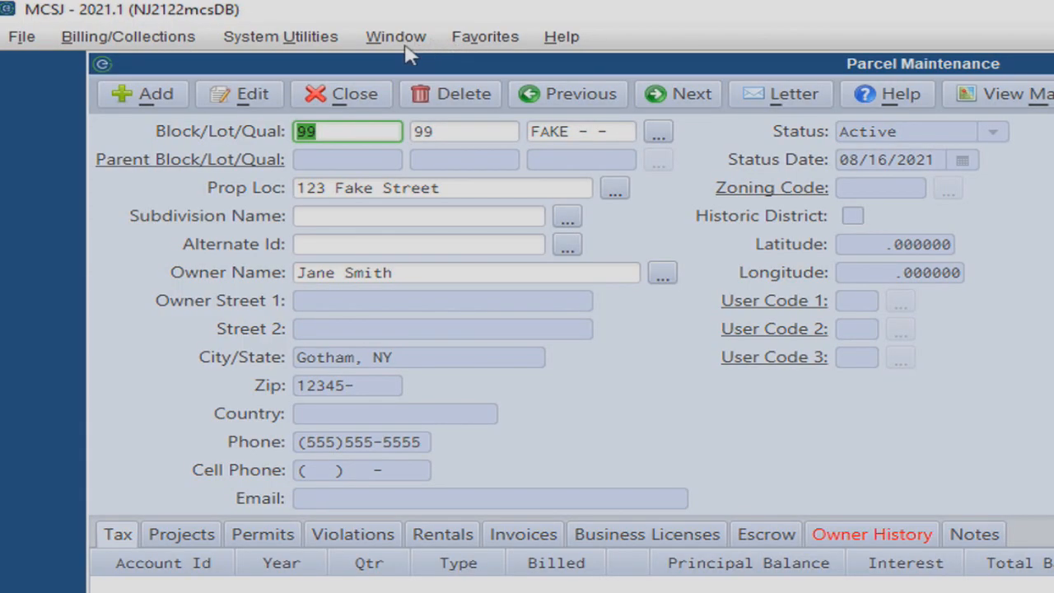
- Switch to the Construction Permit Maintenance window and start a new permit application
left_click(396, 37)
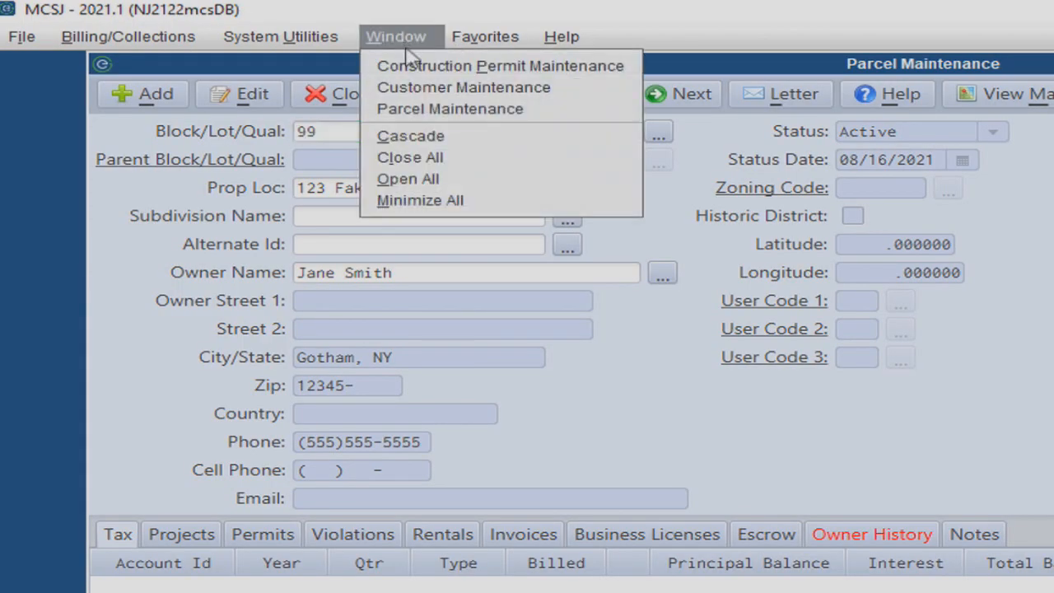
left_click(468, 73)
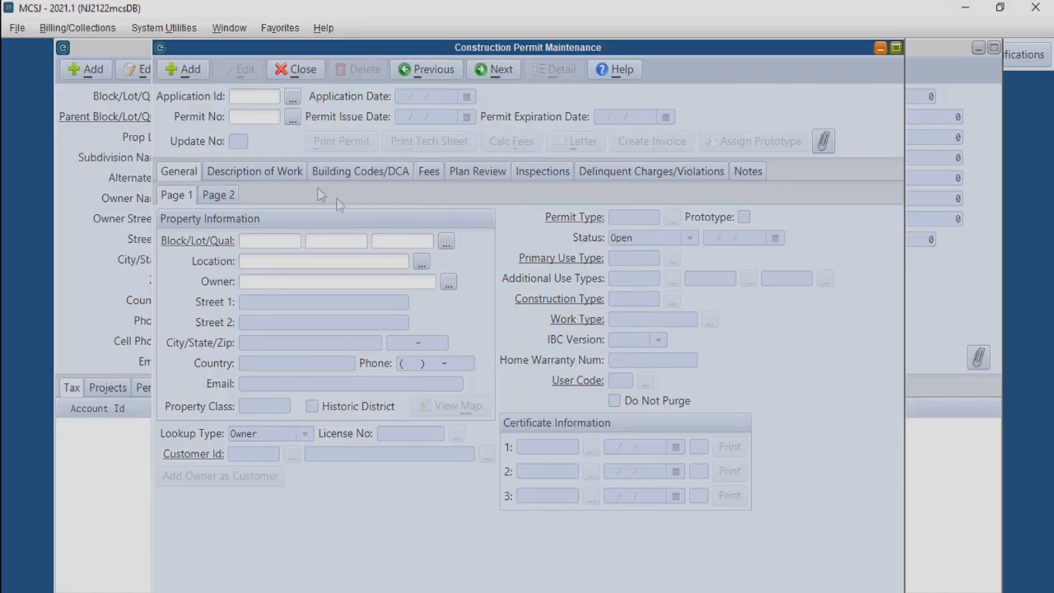
left_click(181, 71)
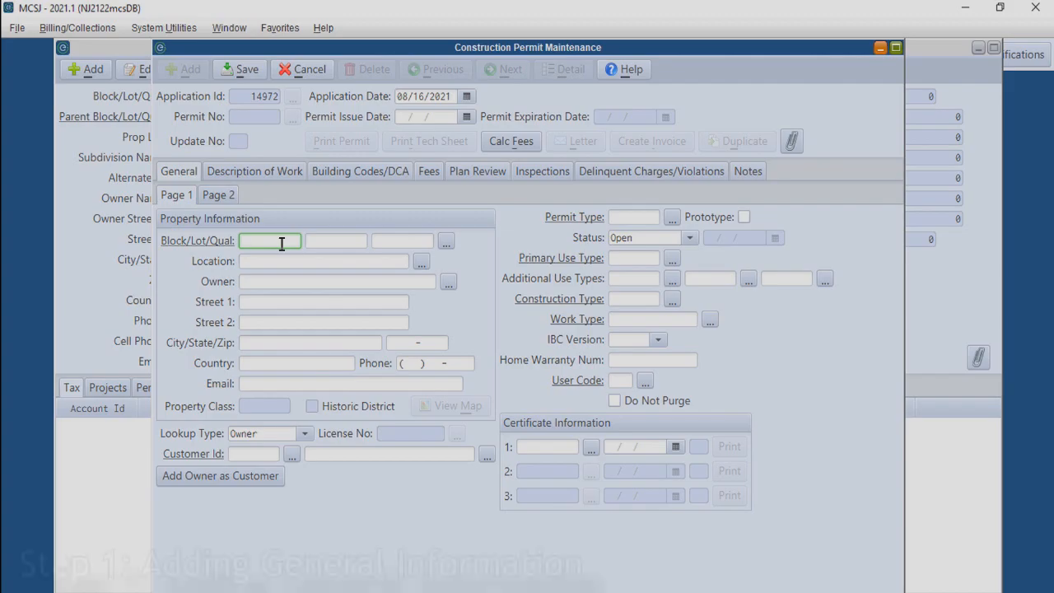
- Assign the permit application to the parcel with Block 99, Lot 99 and Qual FAKE, loading its property information
type("99")
key("Tab")
key("Tab")
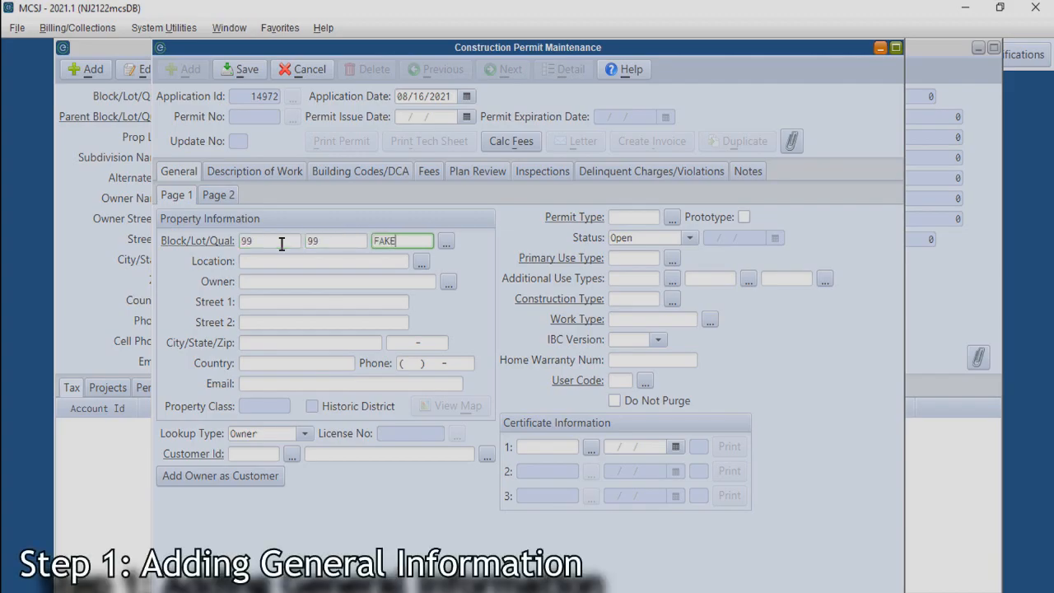
type("FAKE")
key("Tab")
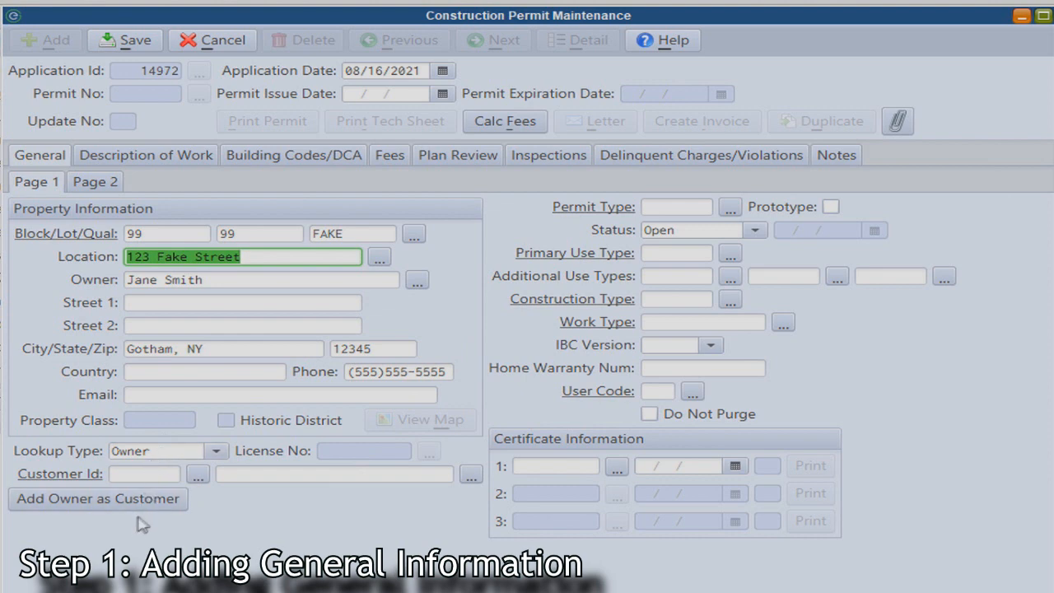
- Add the property owner as a new customer on the application and set the permit type to 06 ALTER
left_click(158, 503)
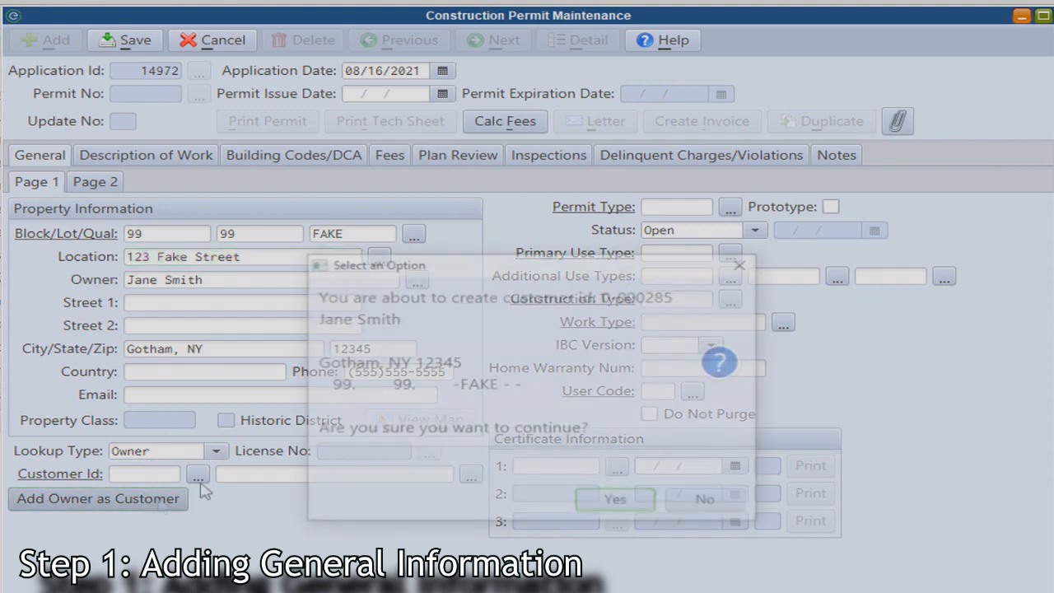
left_click(605, 504)
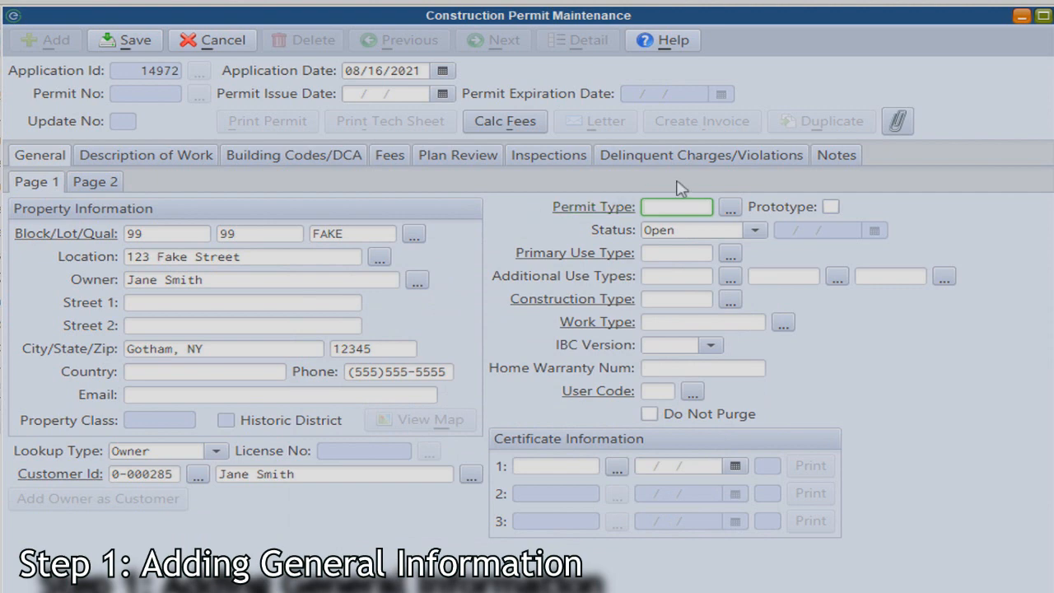
left_click(731, 212)
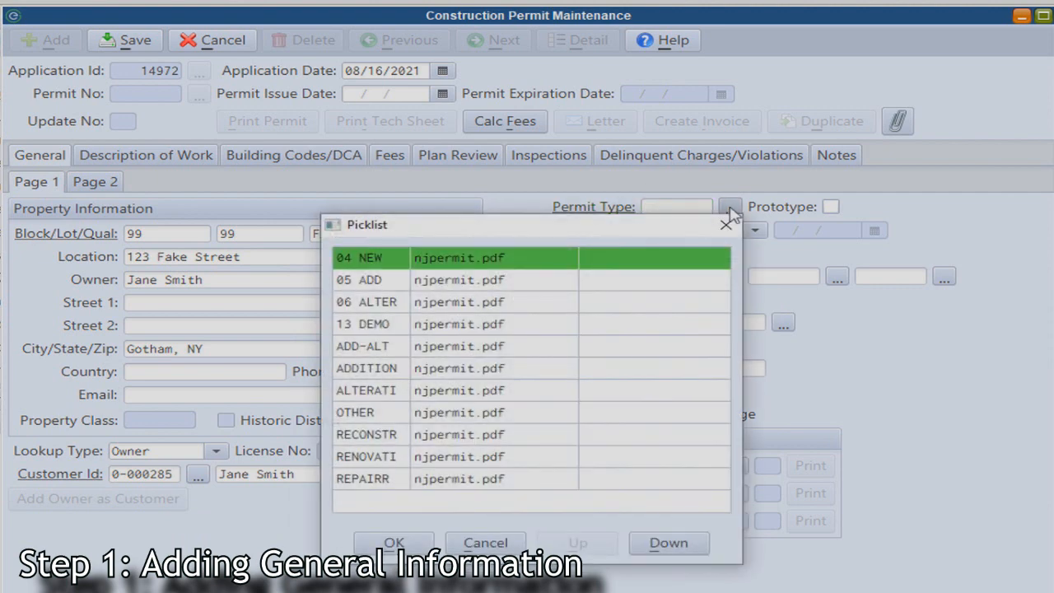
double_click(461, 304)
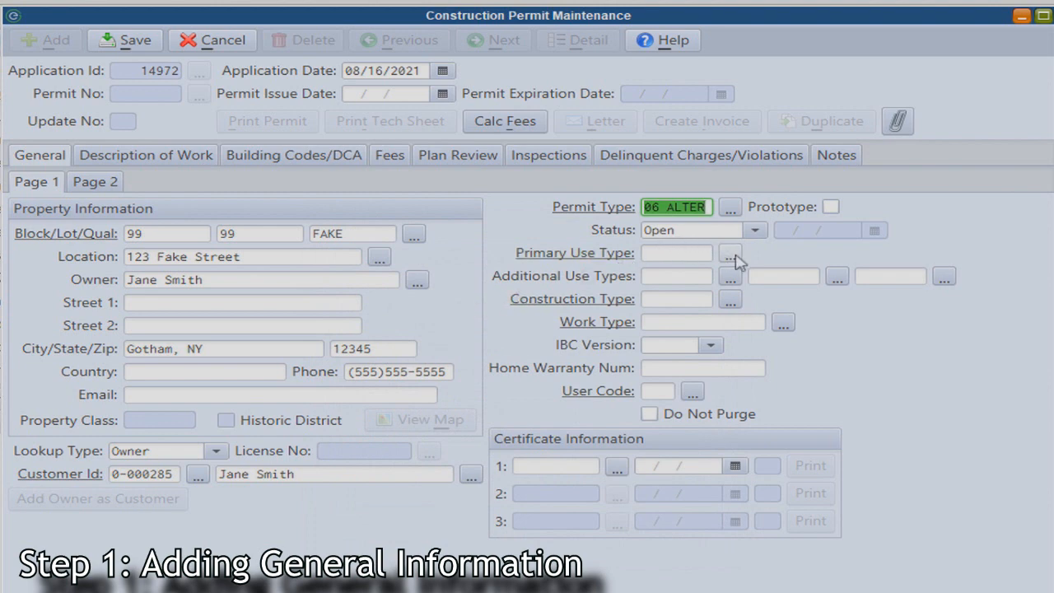
- Set the primary use type to R-5, residential 1 & 2 family
left_click(731, 257)
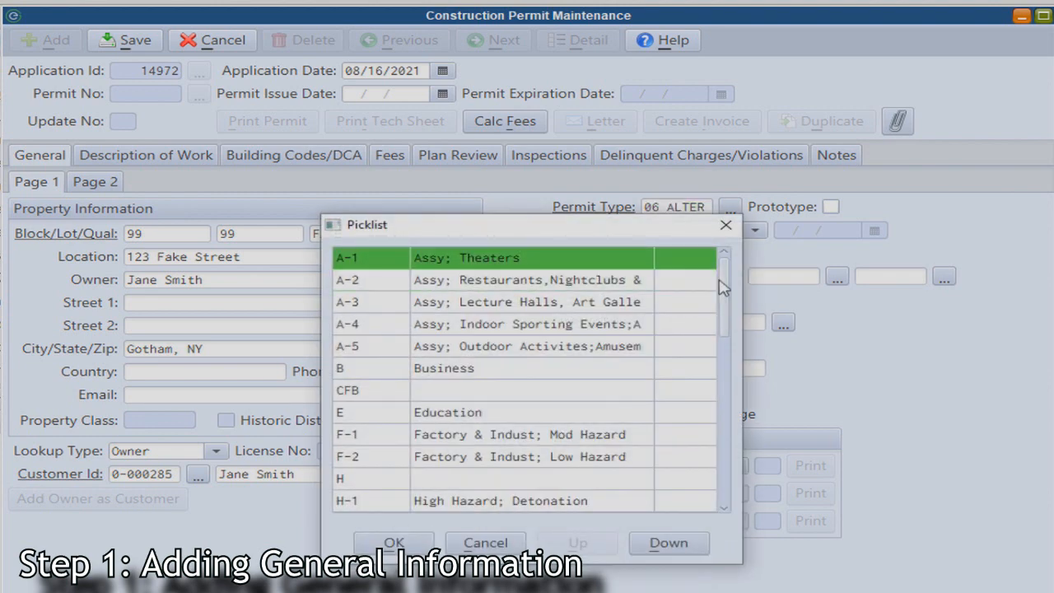
left_click_drag(726, 288, 740, 446)
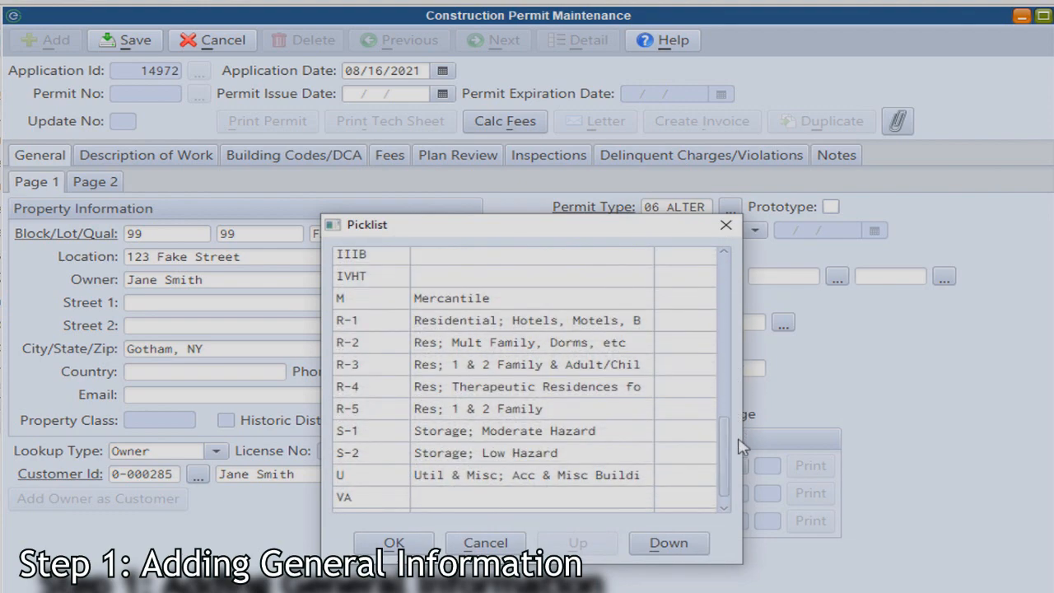
double_click(591, 412)
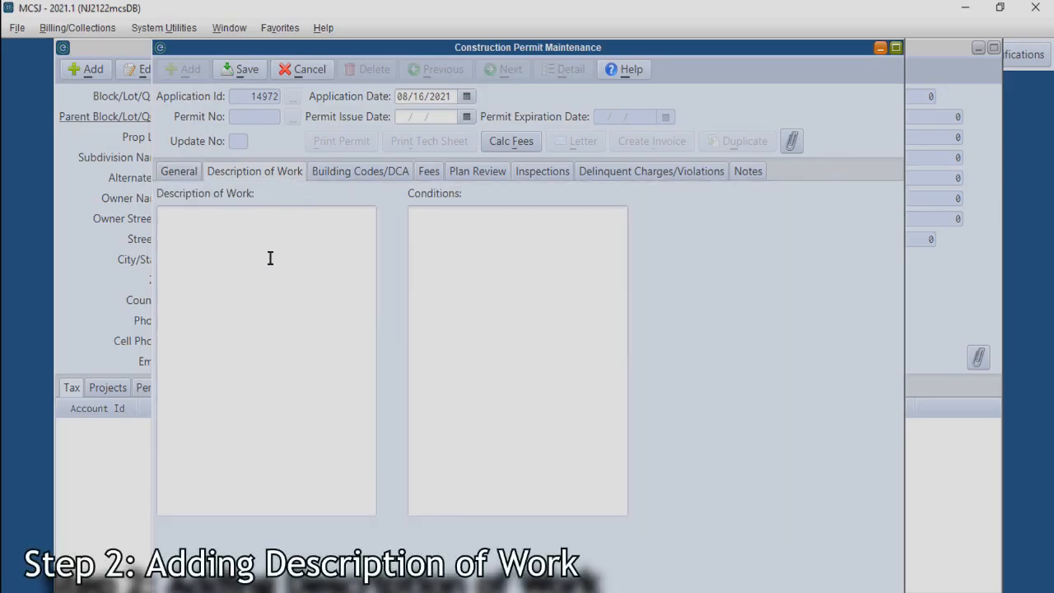
- Enter the description of work: "Replace Wall in Kitchen. Add cabinets and counter. 3 receptacles. 2 switches.", one item per line
left_click(271, 258)
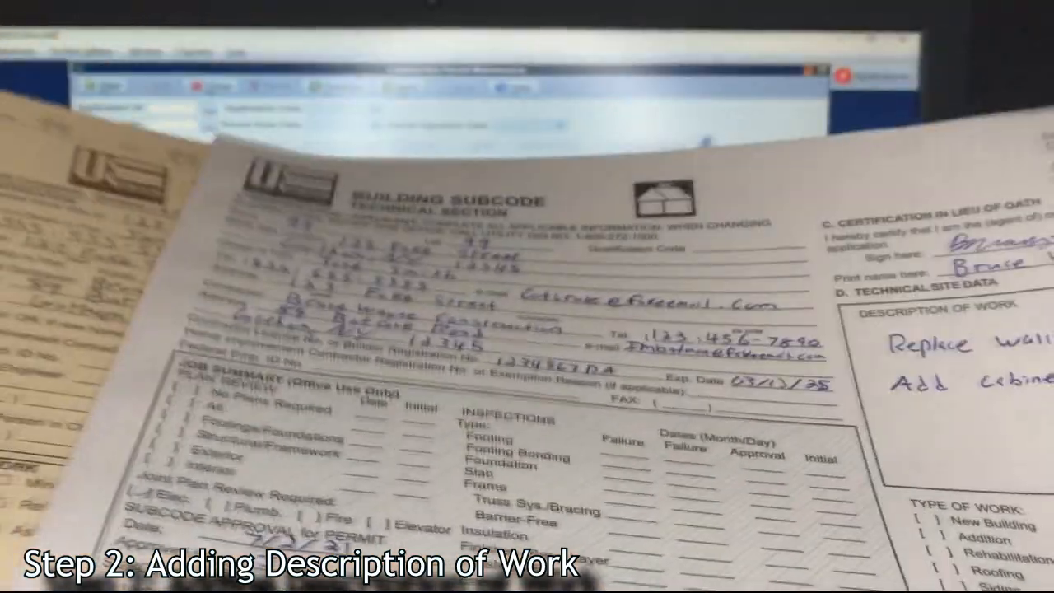
type("les.")
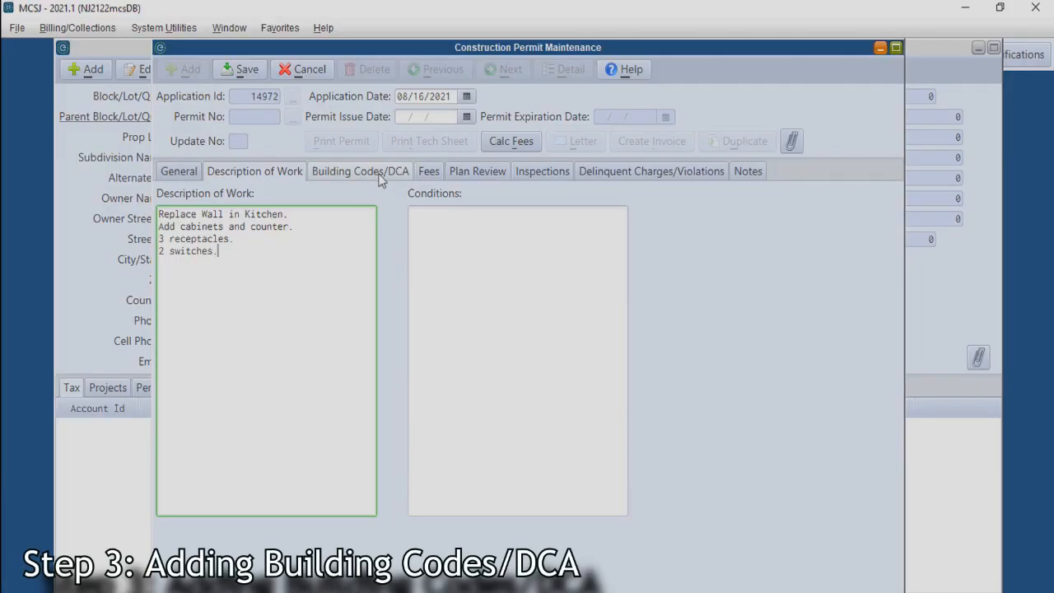
- Add building codes BUILDING with alteration cost 20,000 and ELECTRICAL with 3,233, and set the census number to 999
left_click(380, 174)
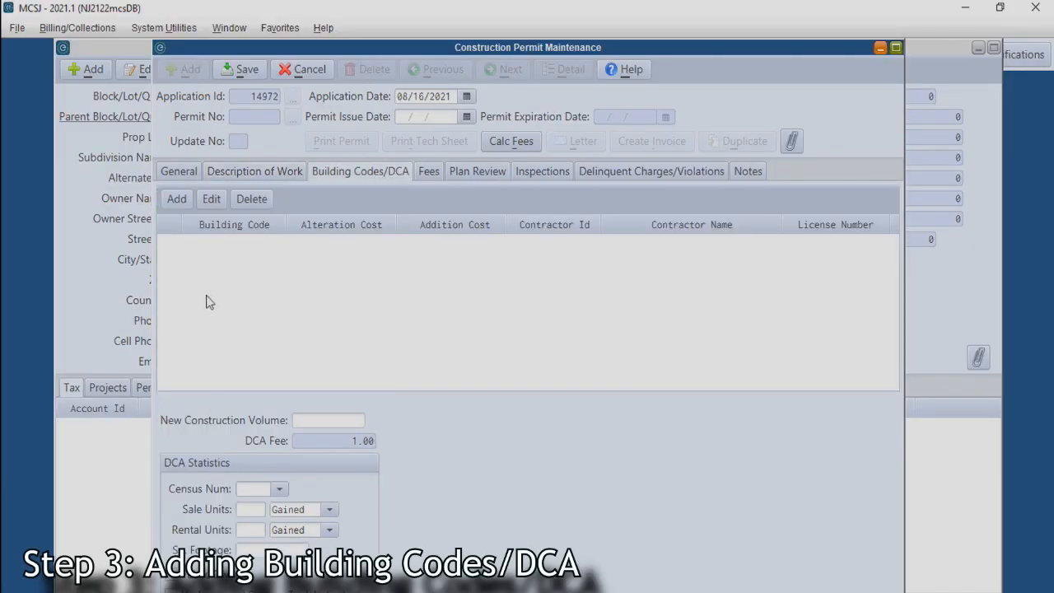
left_click(178, 201)
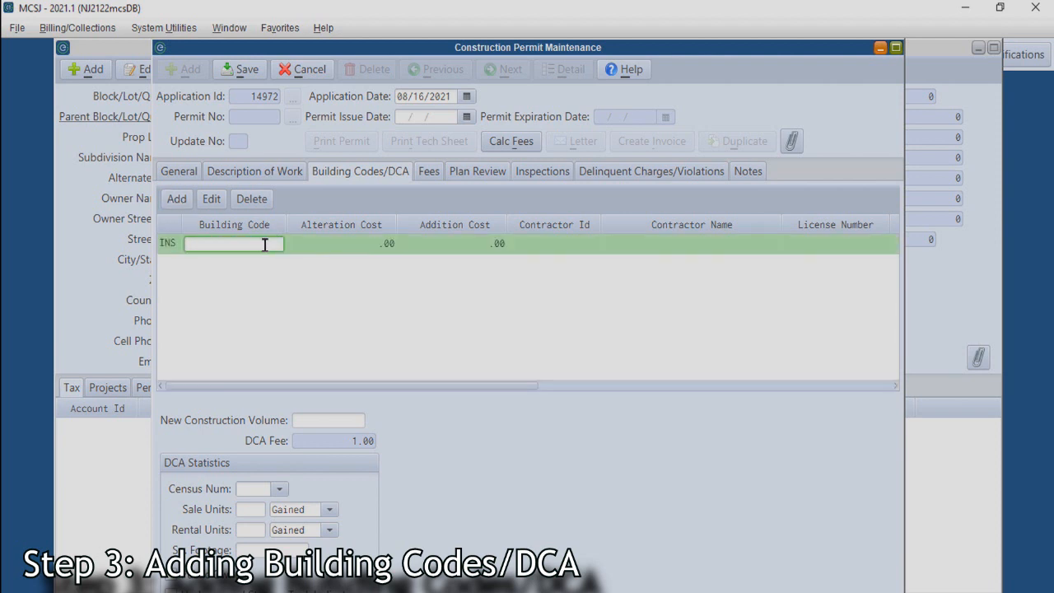
double_click(264, 245)
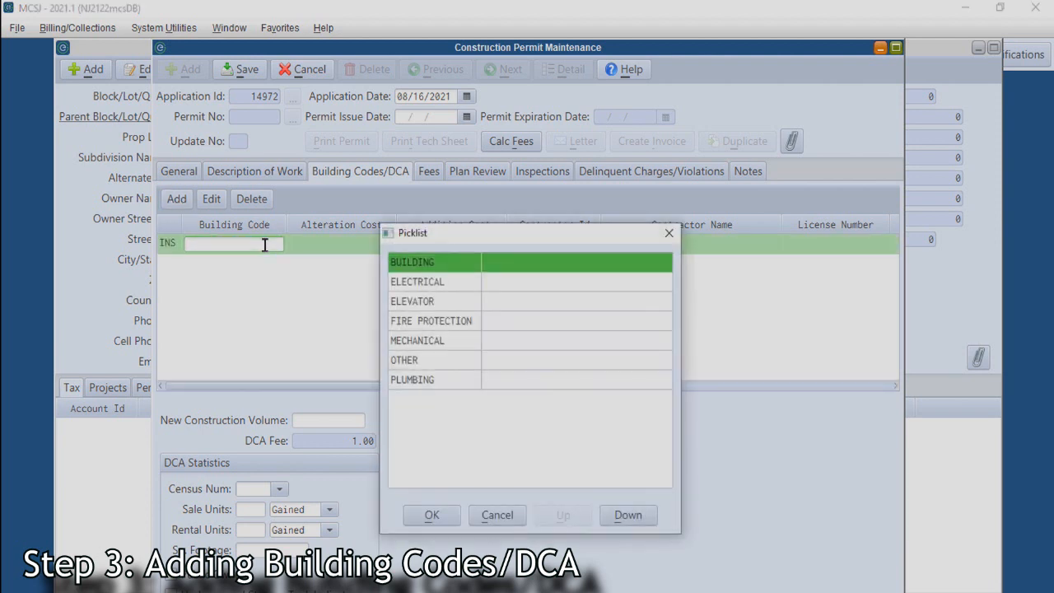
double_click(427, 263)
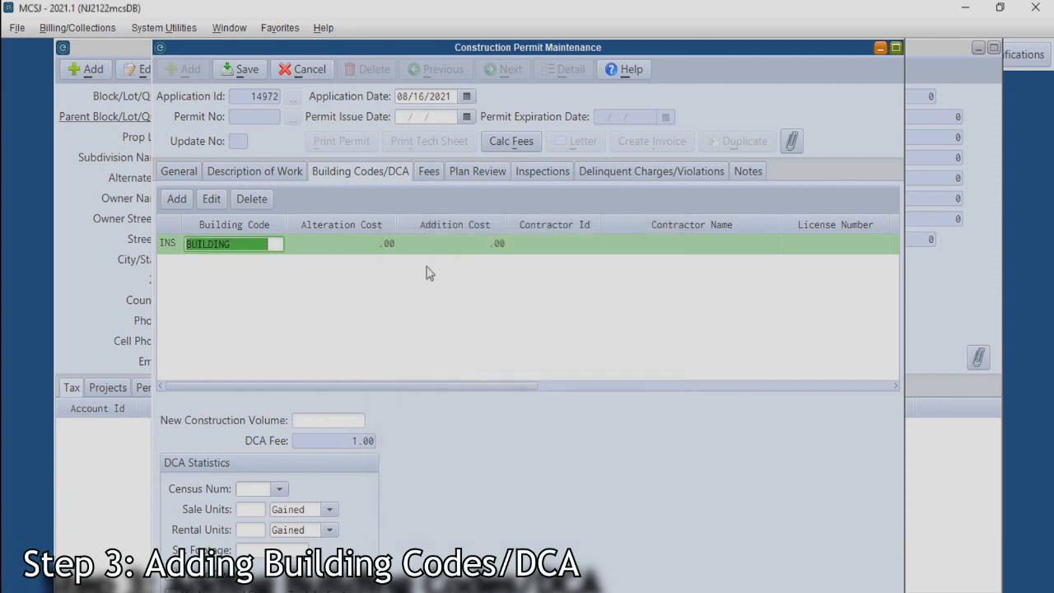
left_click(376, 245)
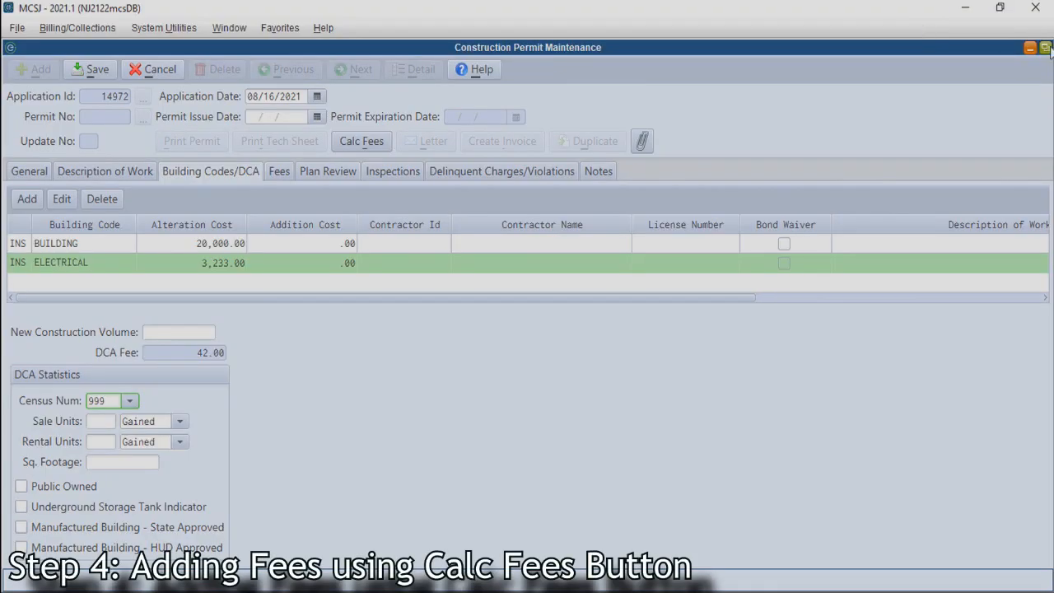
left_click(278, 173)
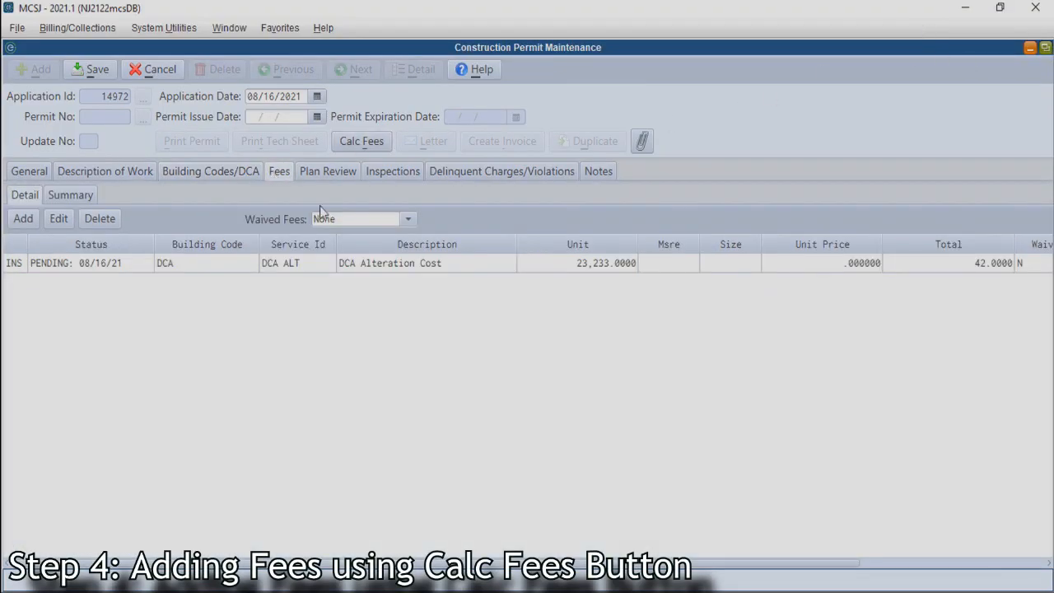
left_click(23, 219)
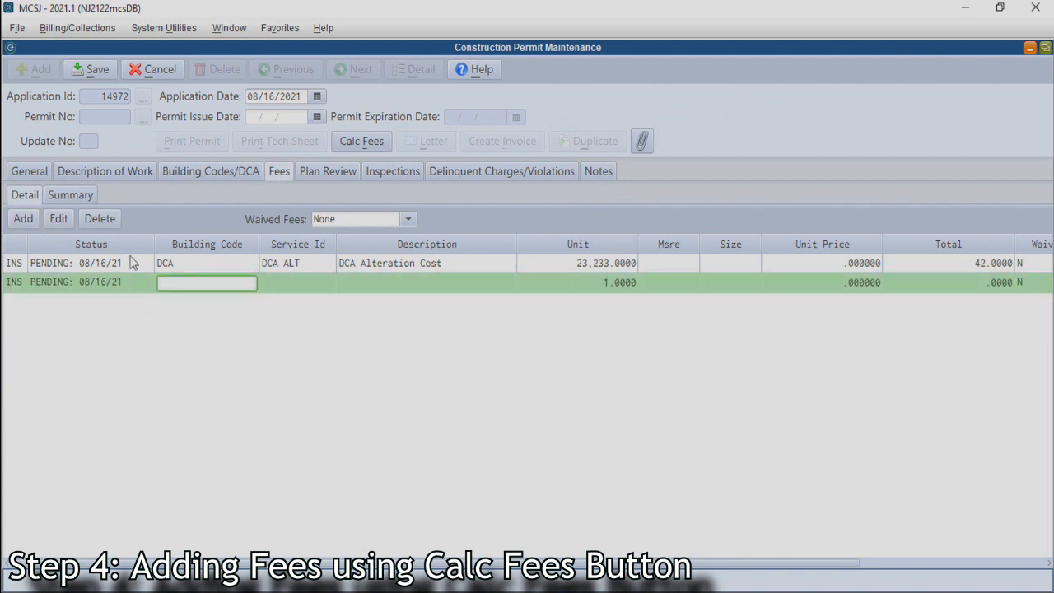
double_click(191, 285)
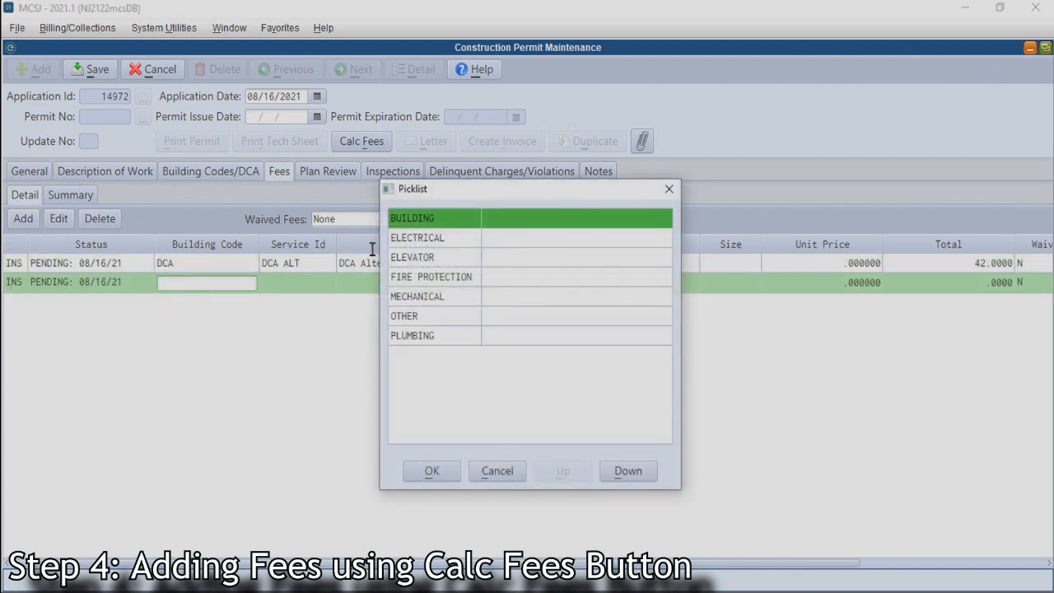
double_click(436, 219)
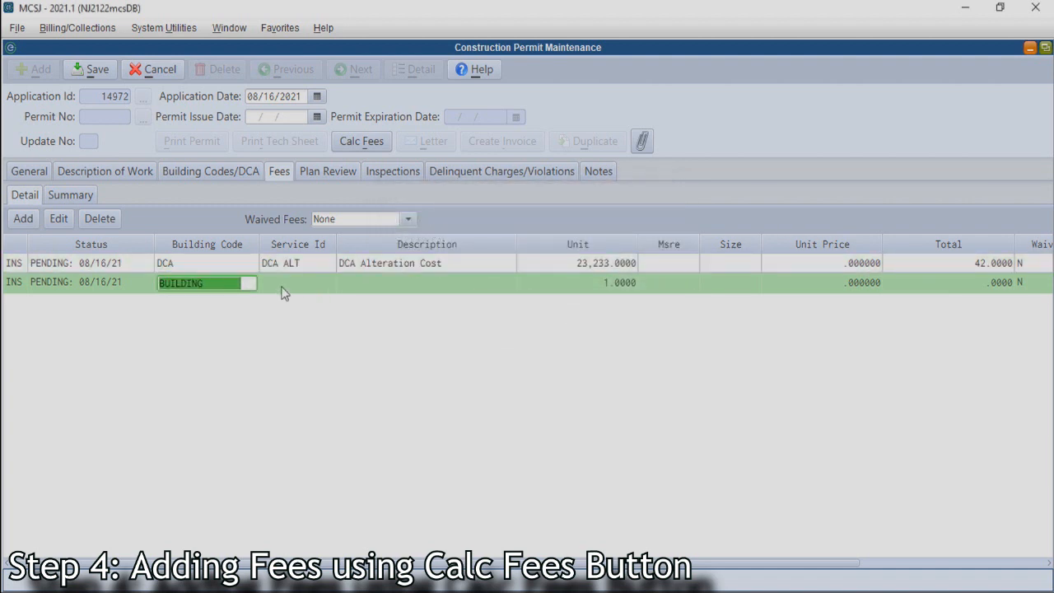
left_click(99, 219)
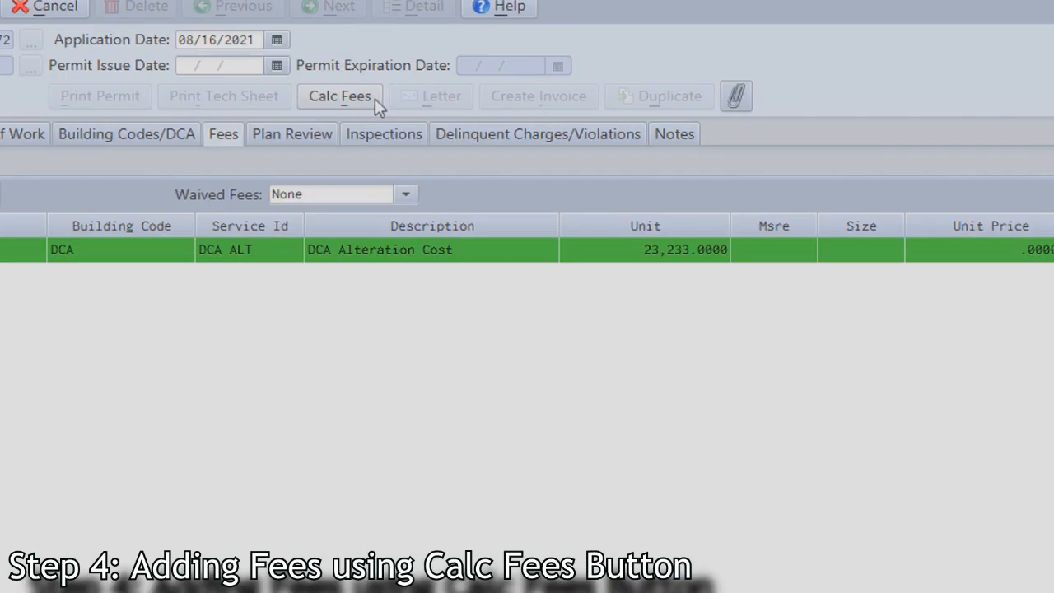
- Calculate the permit fees for building Rehabilitation/Repair and for electrical Receptacles with 3 units and Switches with 2 units
left_click(385, 144)
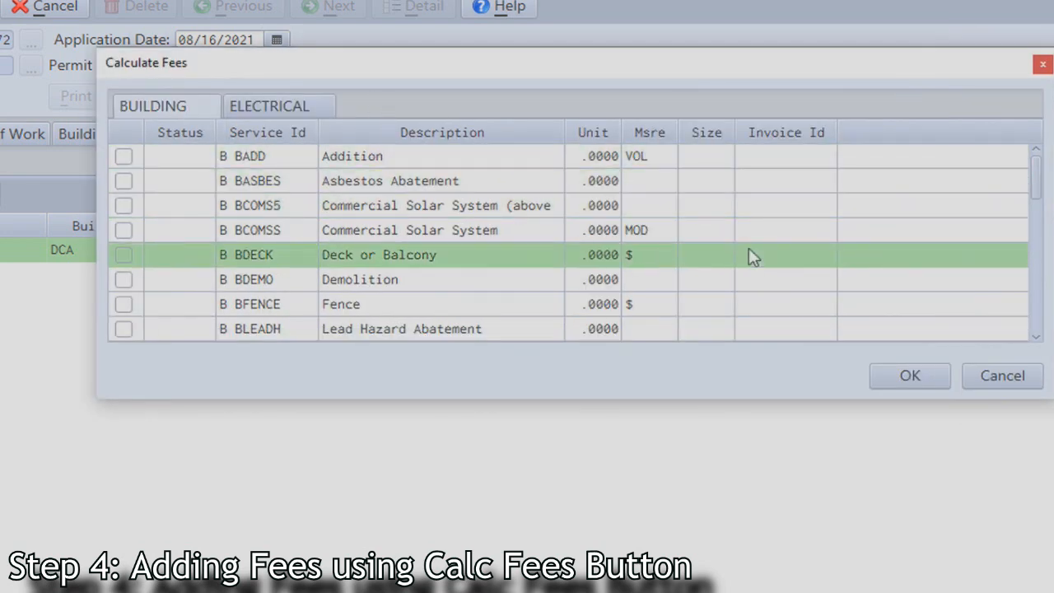
left_click_drag(1035, 188, 1035, 261)
left_click(122, 269)
left_click(301, 112)
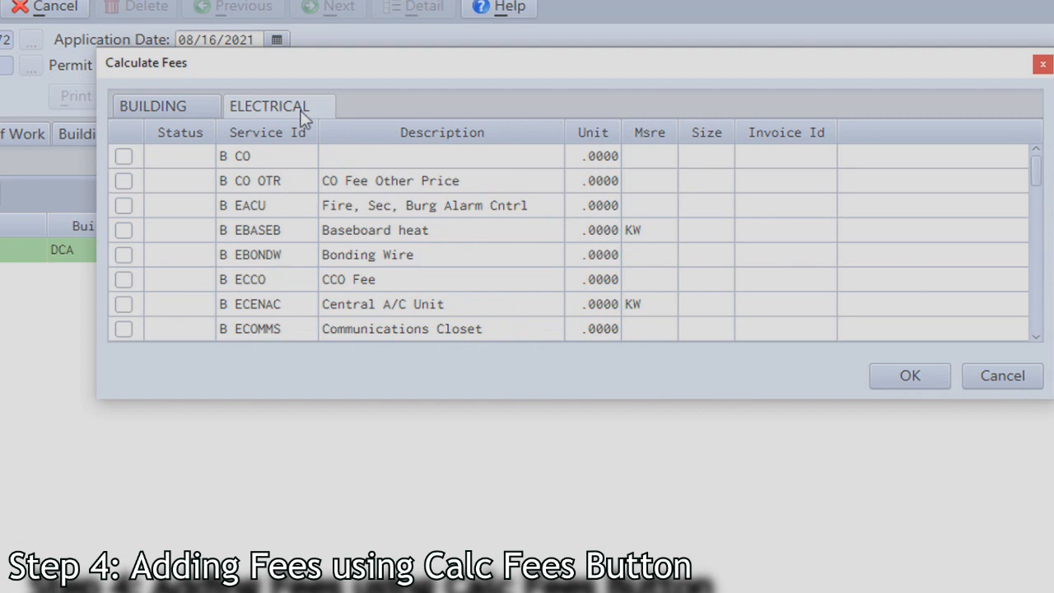
left_click_drag(1037, 176, 1036, 204)
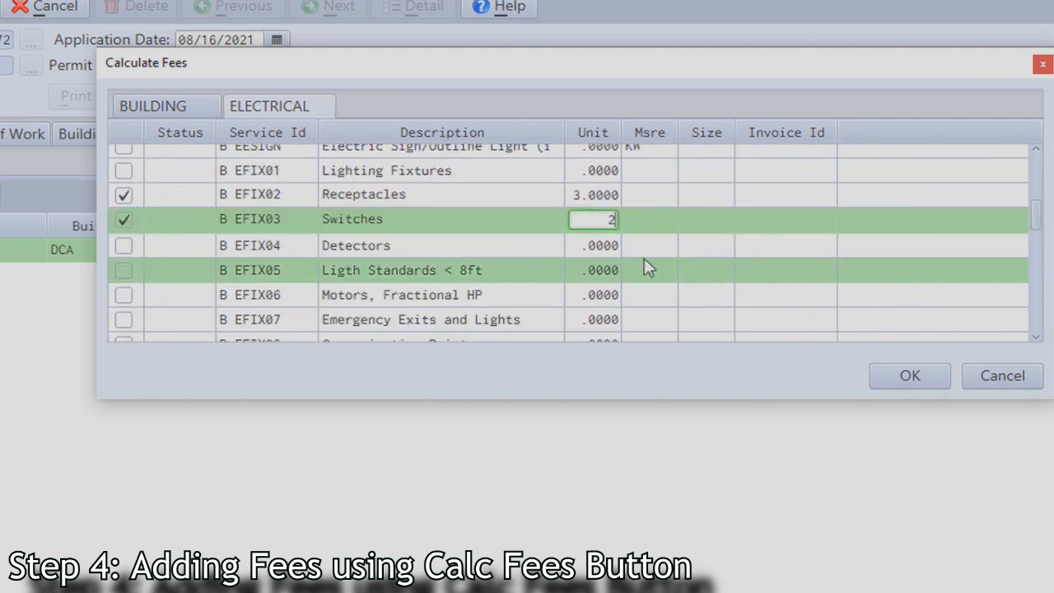
left_click(592, 245)
left_click(909, 375)
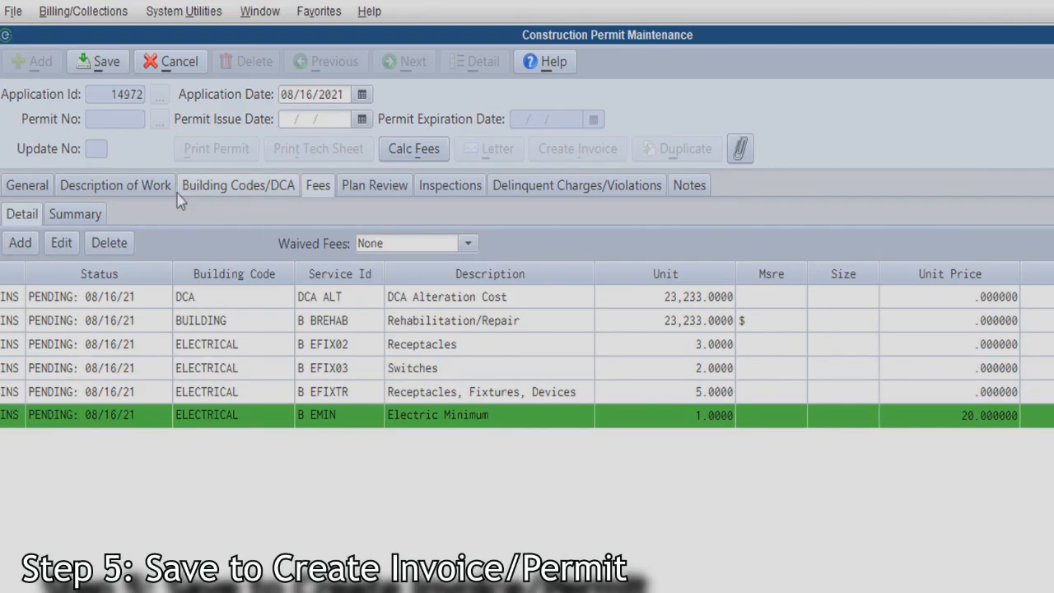
- Save the permit application and create its invoice and permit number
left_click(104, 64)
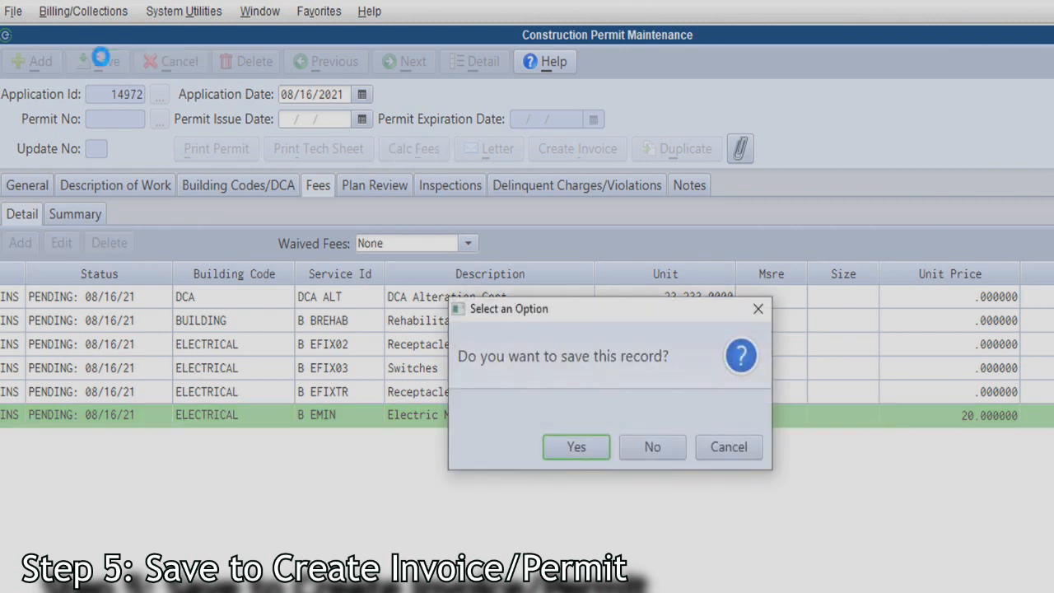
left_click(580, 449)
left_click(577, 150)
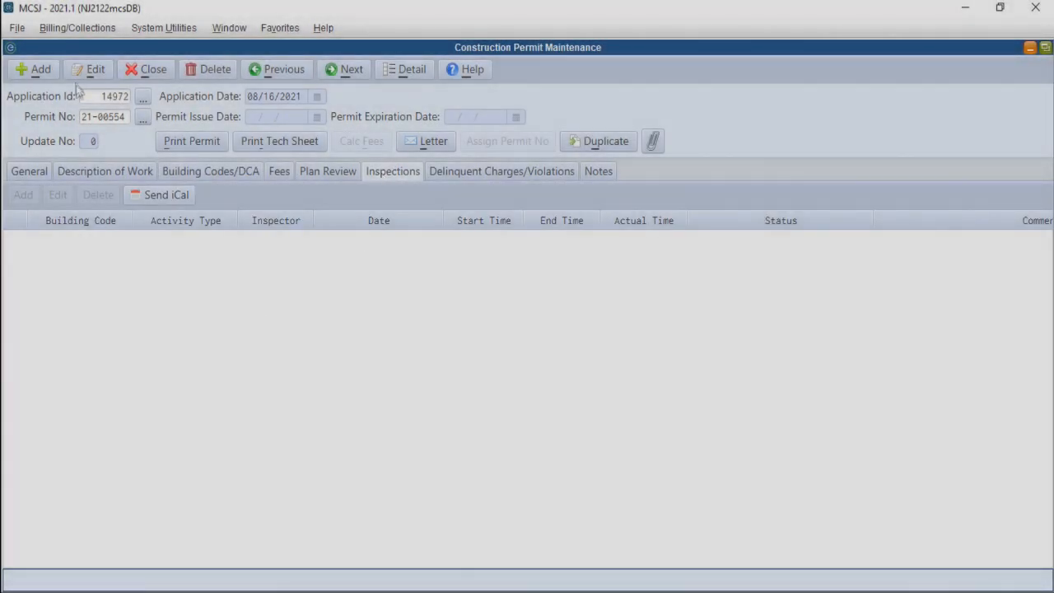
left_click(89, 69)
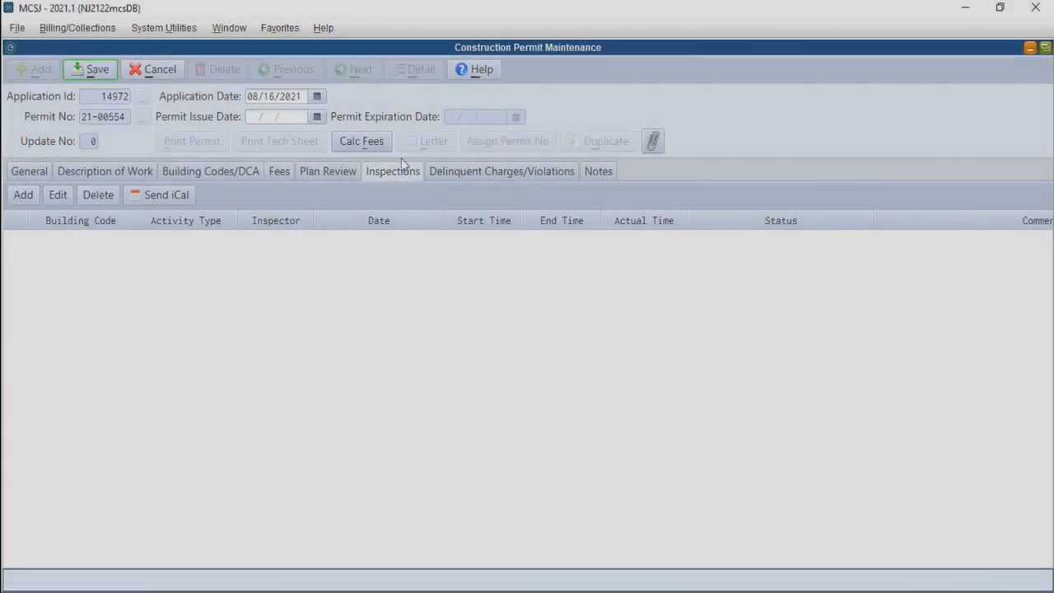
left_click(23, 195)
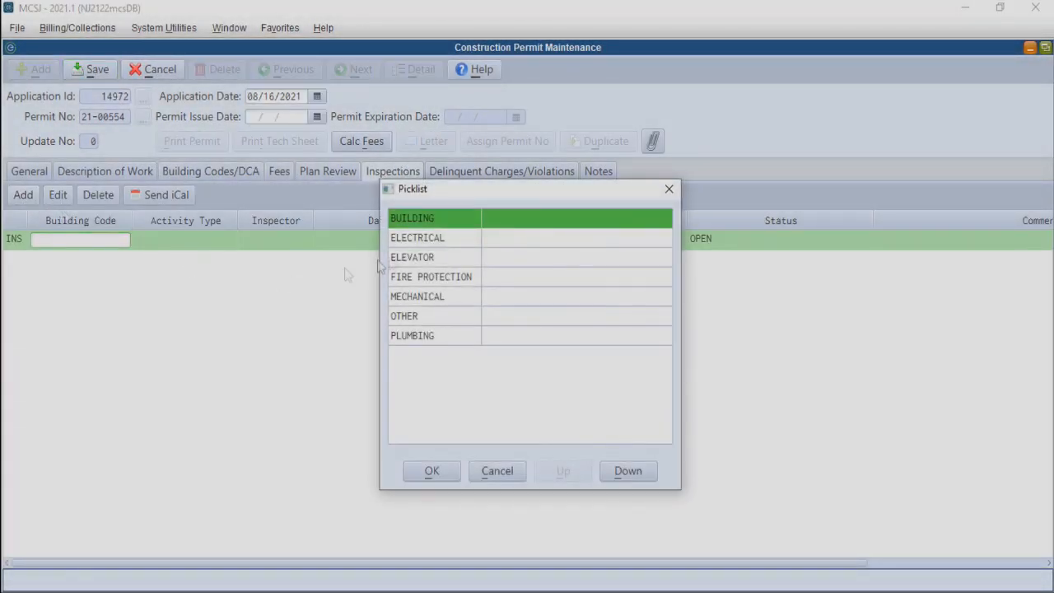
double_click(430, 219)
left_click(188, 239)
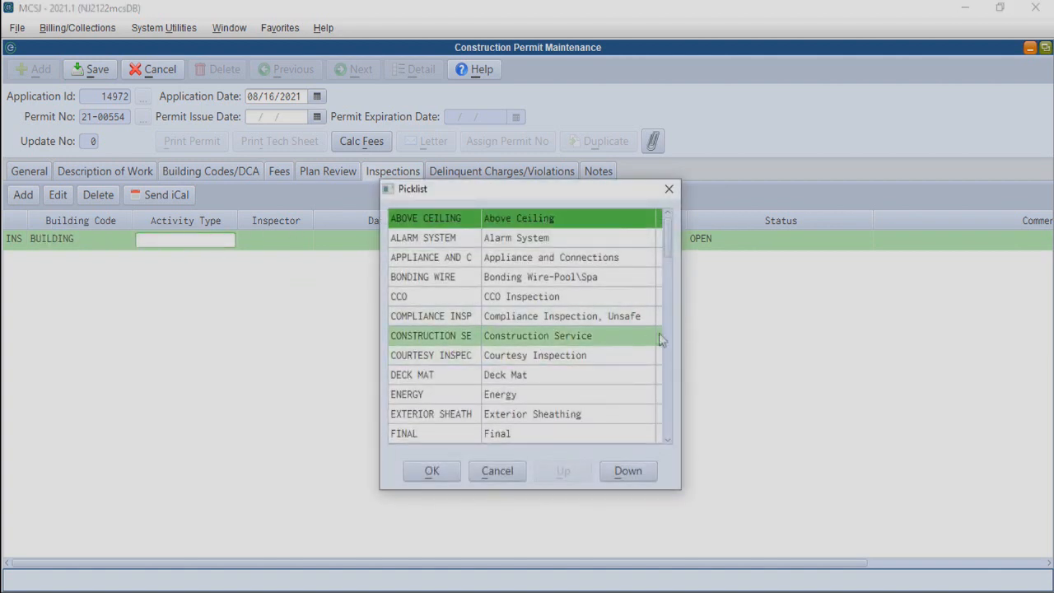
left_click(668, 190)
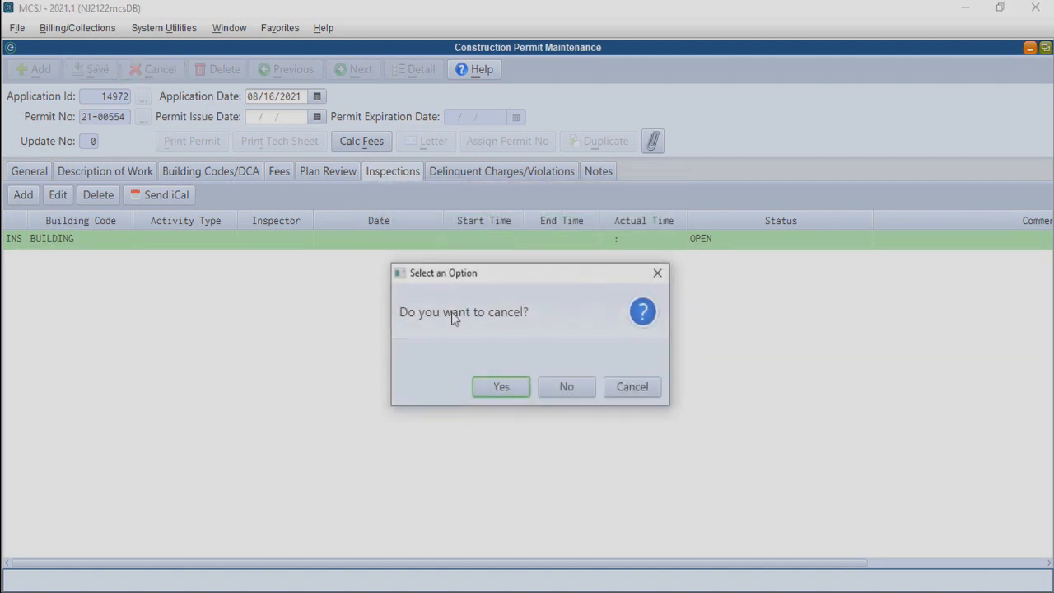
left_click(496, 385)
- Open the permit's description of work for editing
left_click(80, 173)
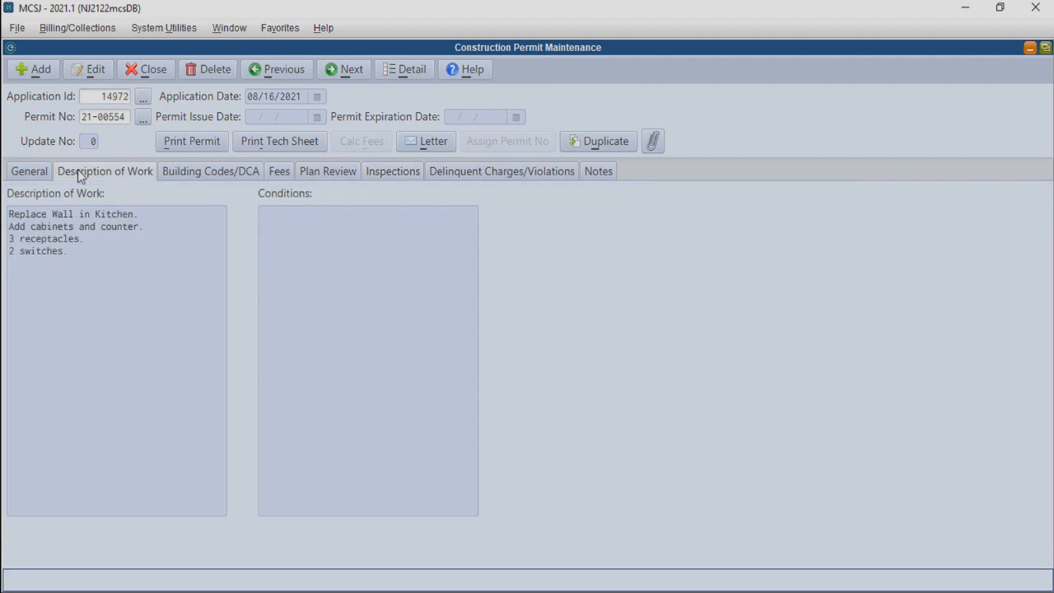
left_click(87, 69)
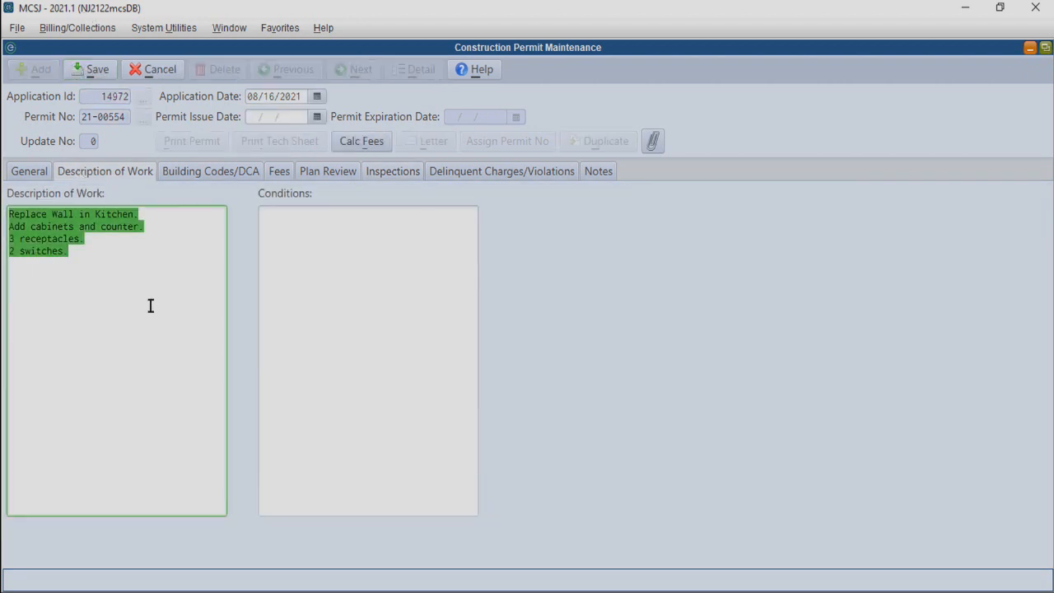